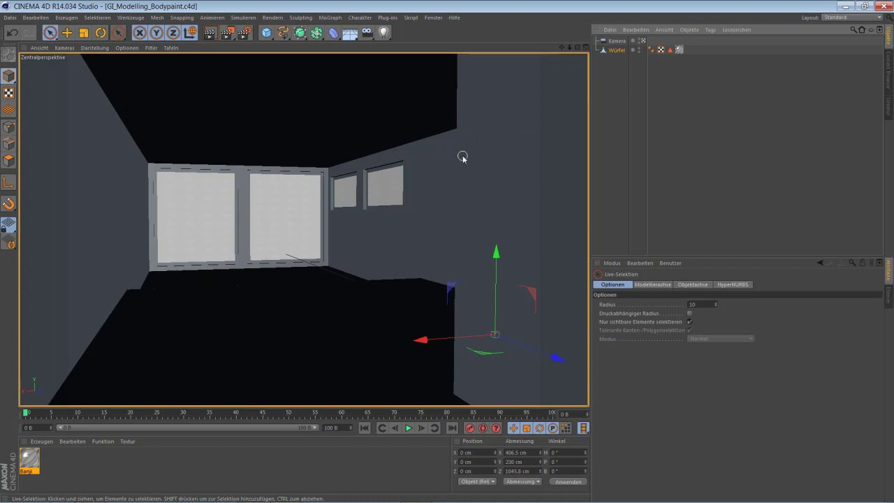
Switch to the four-view layout showing the perspective, top, right and front views of the room.
middle_click(487, 156)
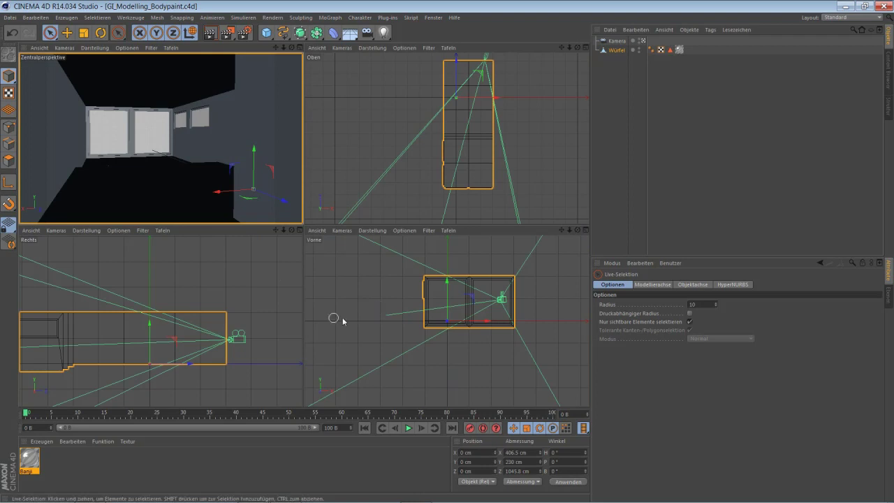
Maximize the Rechts side view and zoom in on the room's lower edge.
middle_click(187, 320)
scroll(286, 318, "up", 2)
scroll(350, 300, "up", 2)
scroll(398, 283, "up", 2)
scroll(416, 259, "up", 1)
scroll(377, 231, "up", 1)
middle_click_drag(383, 192, 345, 266, "alt")
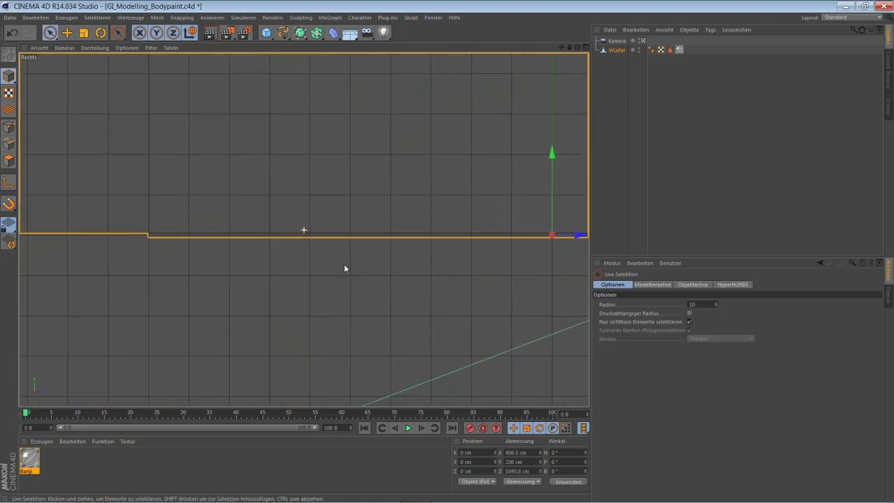
In Polygon mode with 'Nur sichtbare Elemente selektieren' off, select the floor strip, then return to four views.
left_click(8, 160)
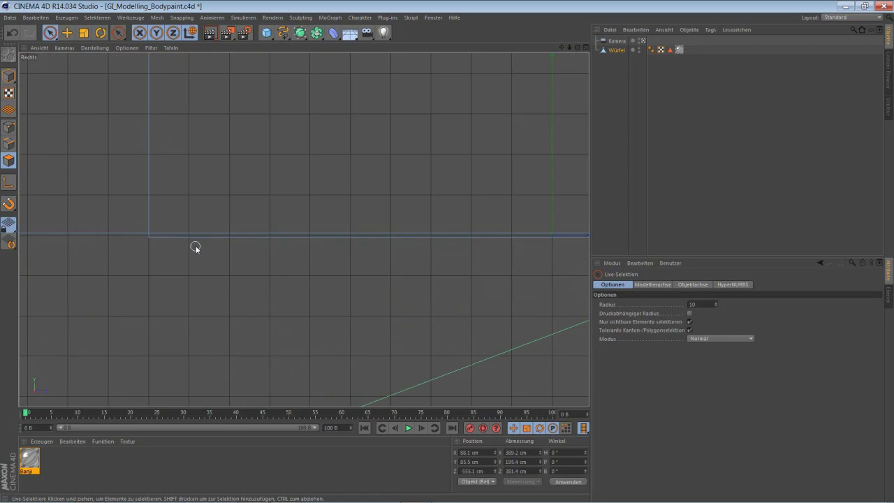
left_click(691, 321)
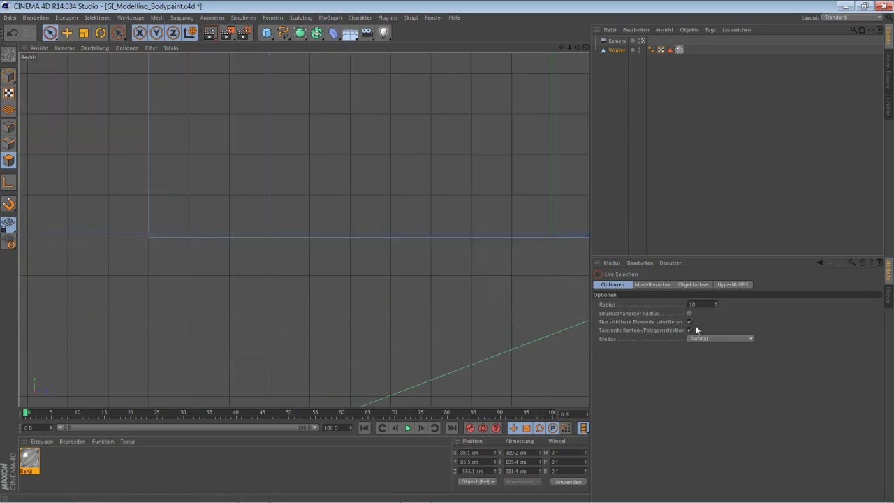
left_click(162, 222)
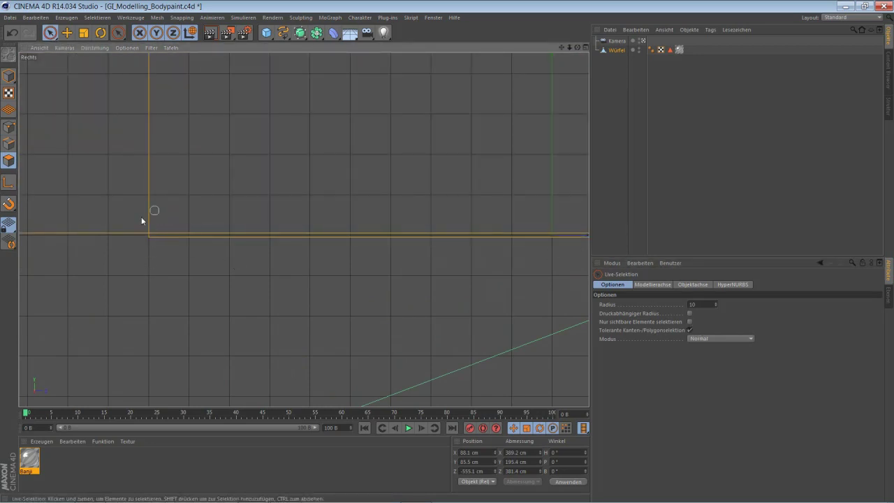
left_click(419, 242)
mouse_move(499, 286)
middle_mouse_down("alt")
mouse_move(280, 297)
mouse_move(290, 298)
middle_mouse_up("alt")
middle_click_drag(505, 273, 371, 278, "alt")
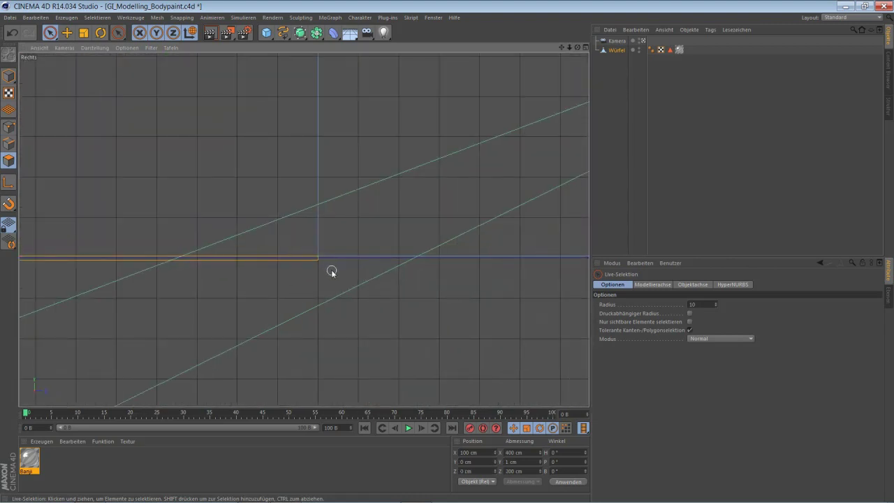
middle_click(382, 253)
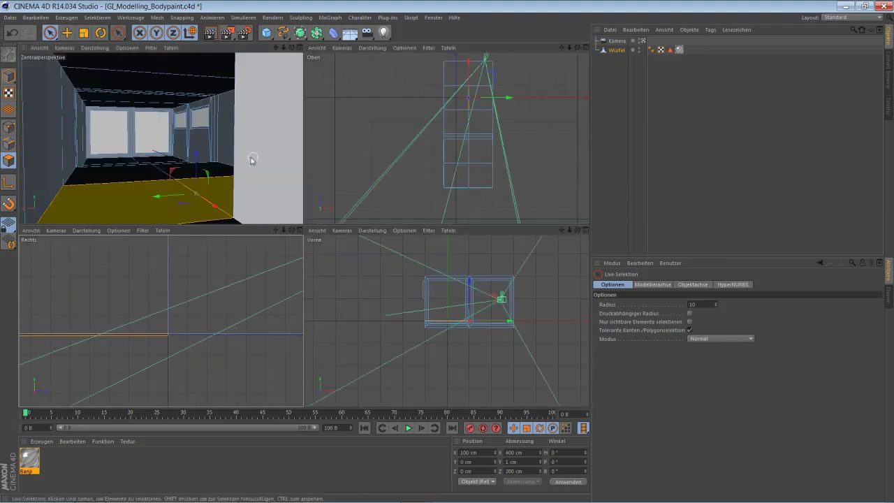
Re-enable 'Nur sichtbare Elemente selektieren' and clear the floor polygon selection.
left_click(689, 321)
left_click(156, 174)
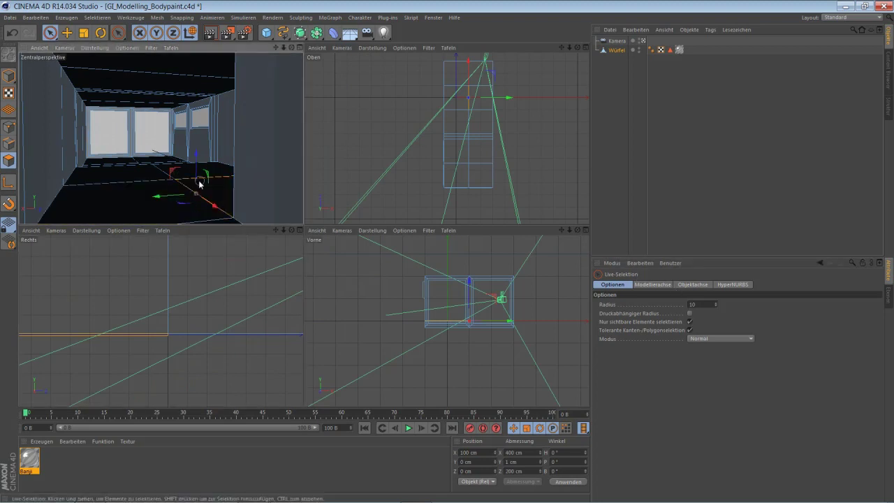
left_click(148, 149)
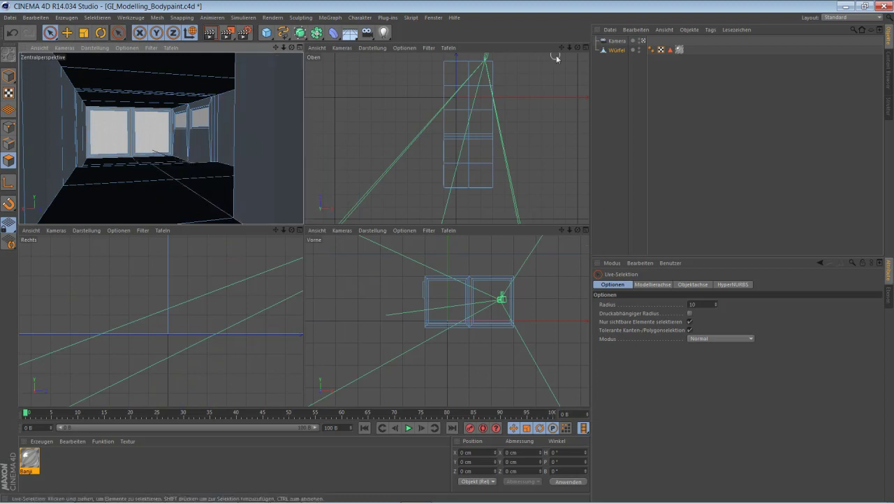
Select the room box's top face from outside, then maximize the Oben view.
middle_click(238, 143)
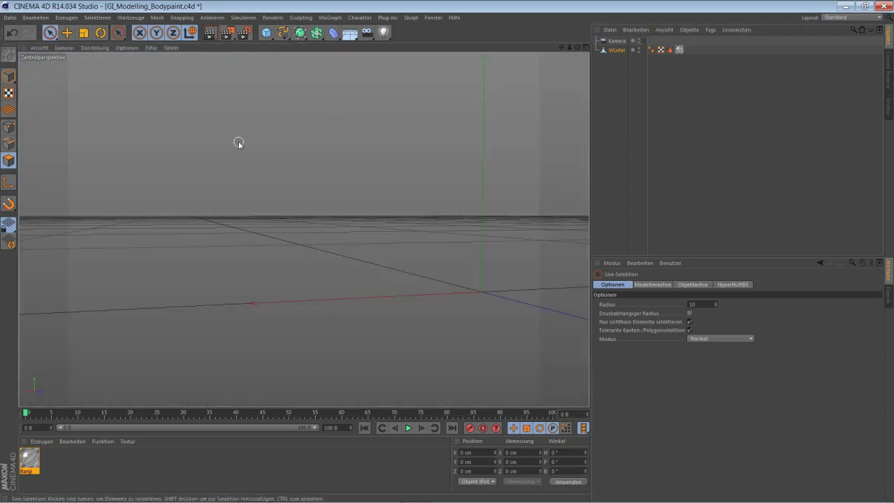
mouse_move(239, 144)
left_mouse_down("alt")
mouse_move(304, 230)
mouse_move(594, 60)
mouse_move(303, 229)
mouse_move(569, 50)
mouse_move(515, 225)
left_mouse_up("alt")
left_click(529, 180)
middle_click(530, 179)
middle_click(529, 179)
scroll(387, 89, "up", 4)
scroll(419, 174, "down", 2)
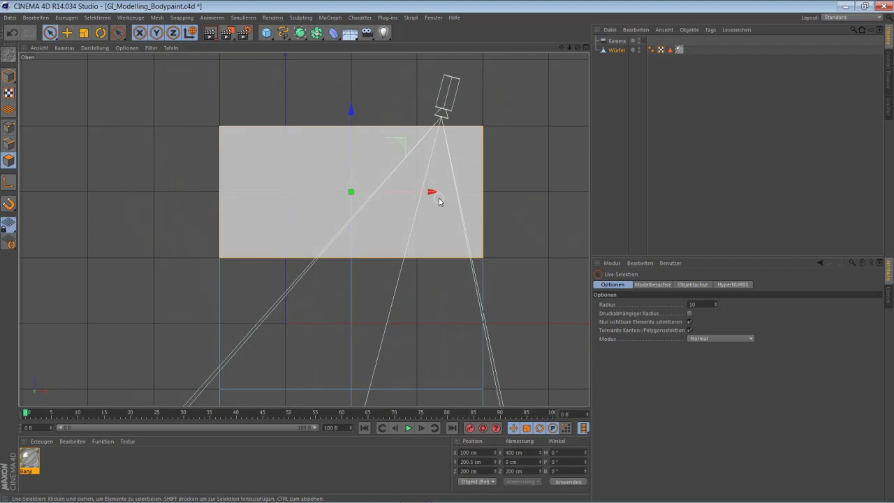
Cut the top face down the middle with the Knife (K) and select its left half.
key("k")
left_click_drag(357, 130, 357, 257)
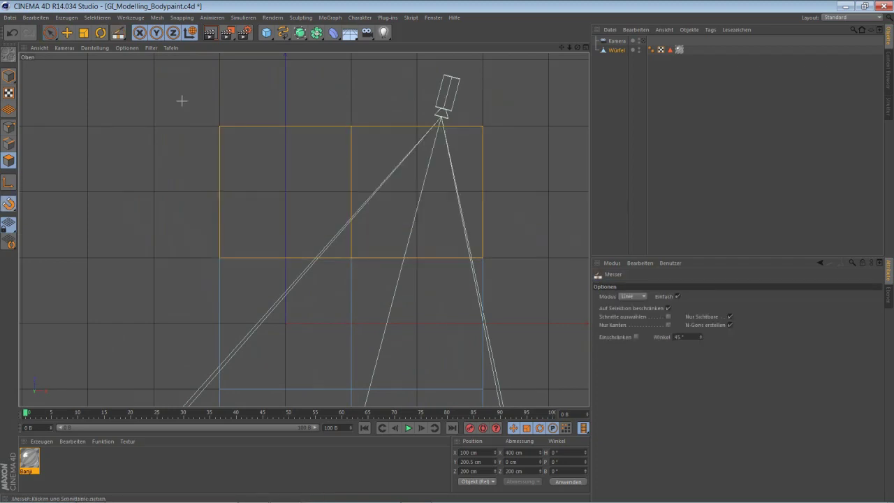
left_click(49, 32)
left_click(246, 144)
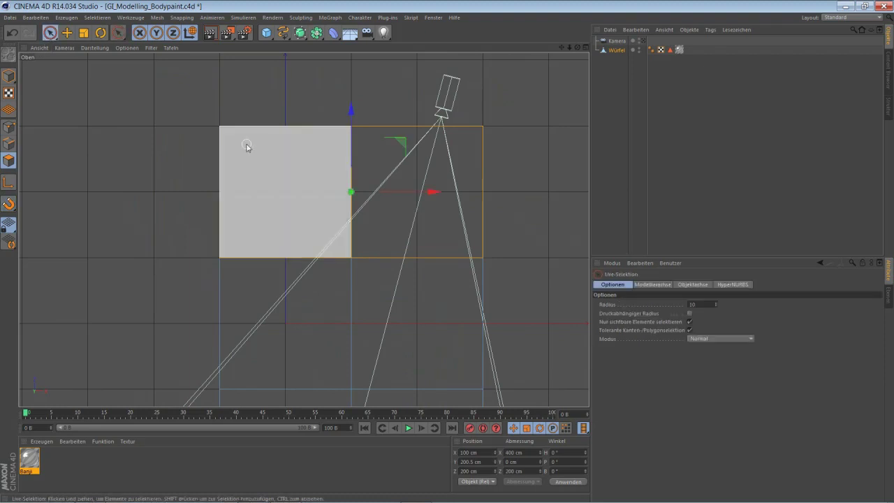
middle_click(294, 172)
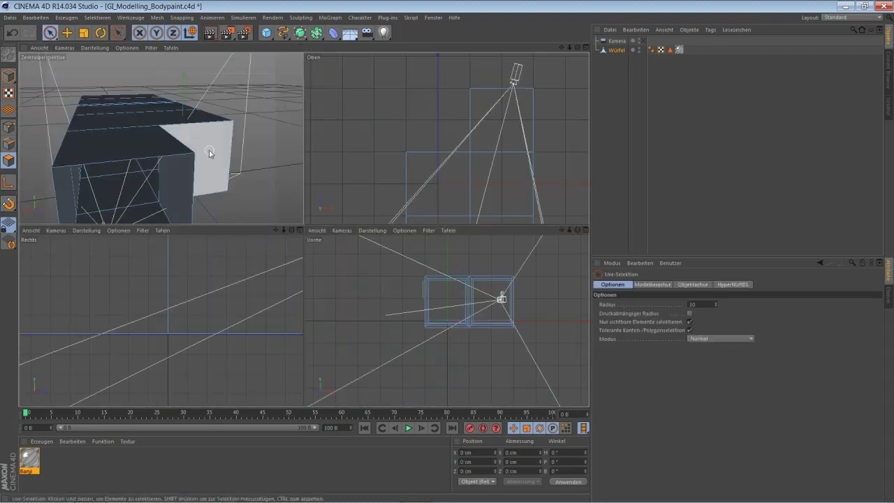
middle_click(208, 151)
left_click_drag(573, 50, 303, 229)
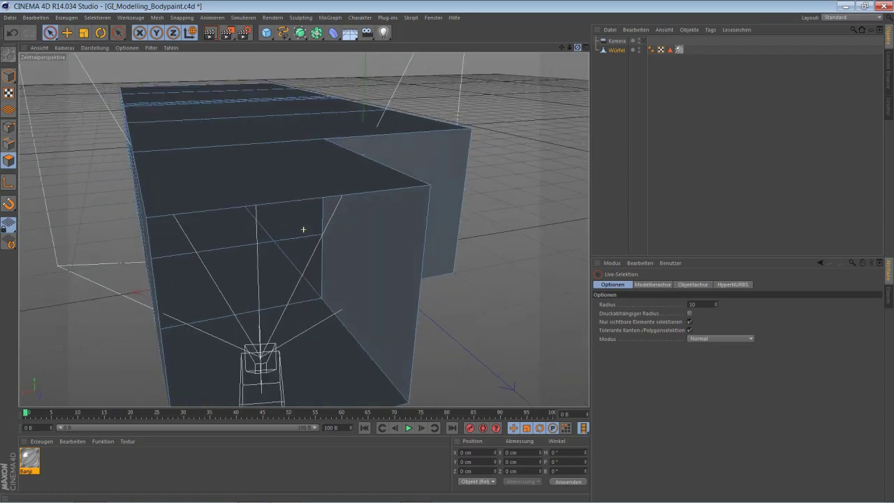
left_click_drag(303, 229, 579, 50)
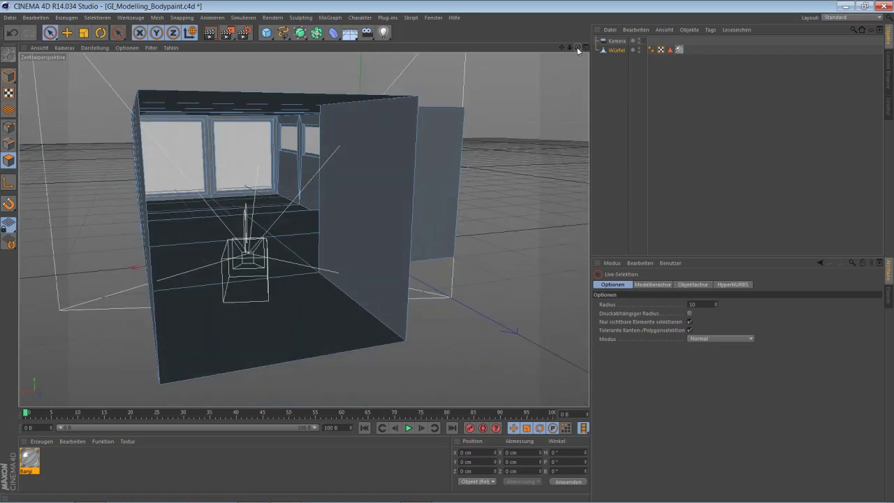
Choose BP UV Edit from the Layout dropdown at the top right.
left_click(838, 18)
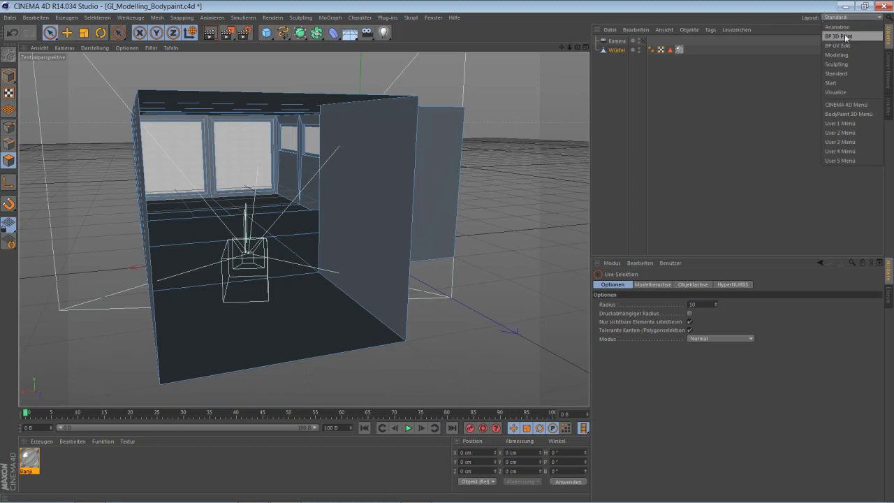
left_click(848, 46)
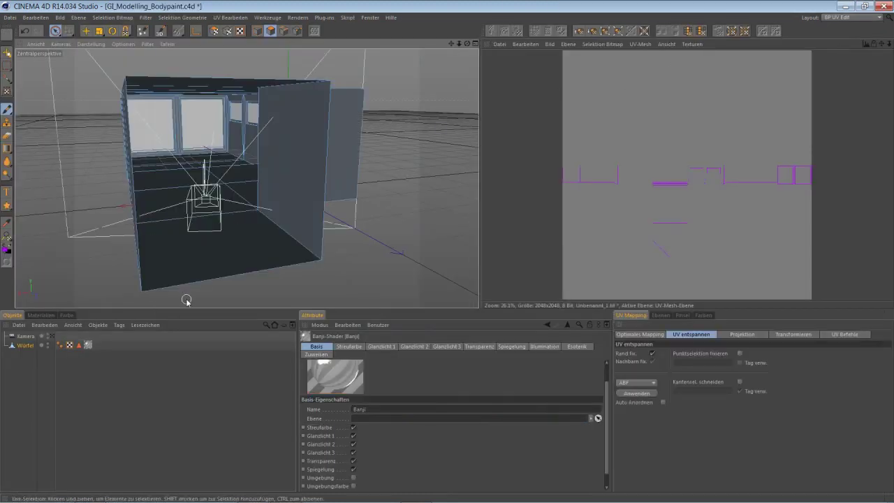
Select the Würfel object and its UVW tag to display its UVs.
left_click_drag(467, 43, 246, 175)
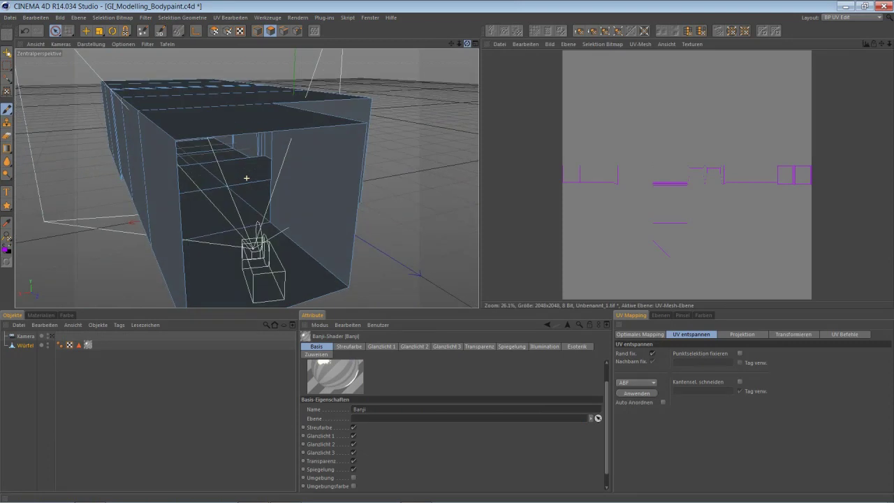
left_click(19, 345)
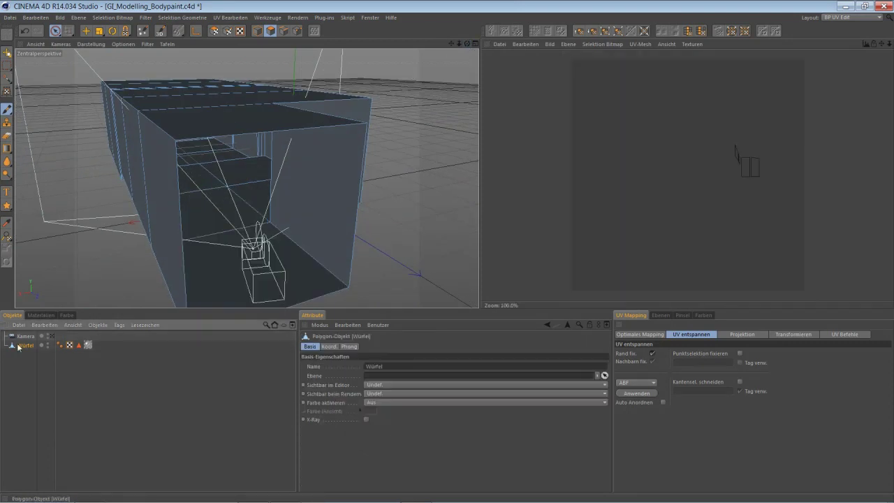
left_click(72, 346)
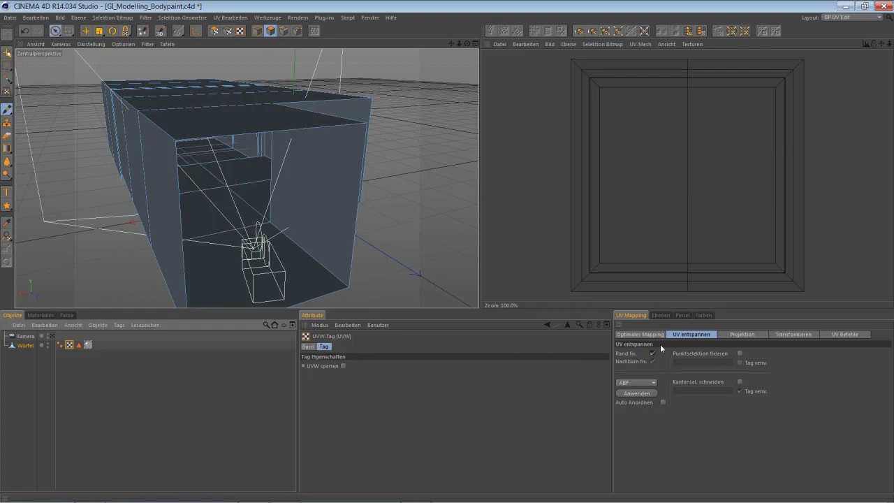
Under UV Mapping > Projektion, try Frontal, Zylinder, Kugel and Quader, then apply Box projection.
left_click(750, 334)
left_click(735, 354)
left_click(696, 355)
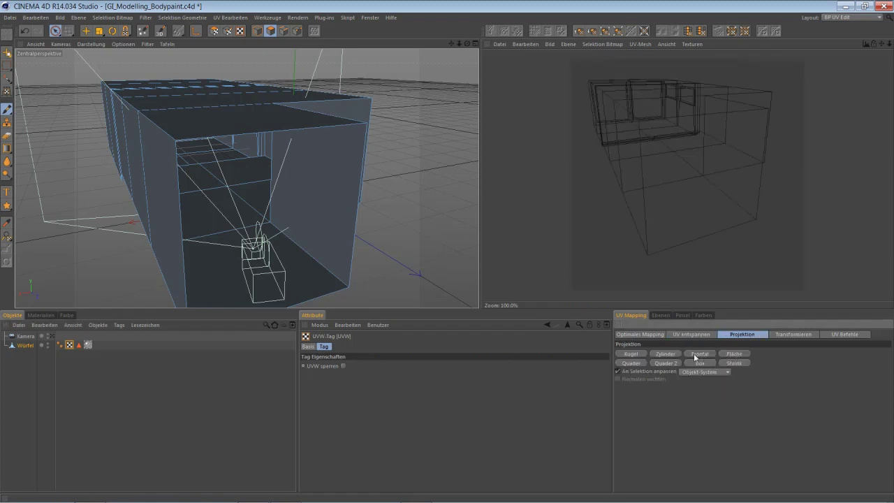
left_click(668, 354)
left_click(635, 356)
left_click(633, 364)
left_click(660, 364)
left_click(700, 363)
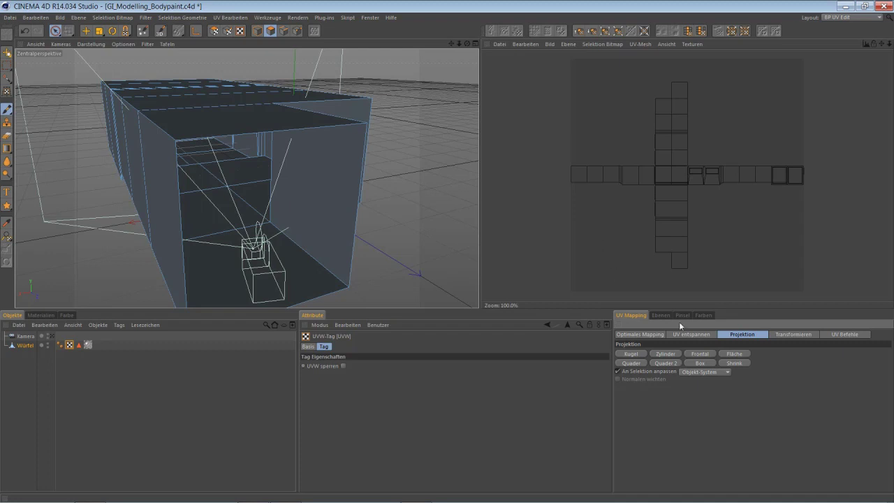
left_click(691, 335)
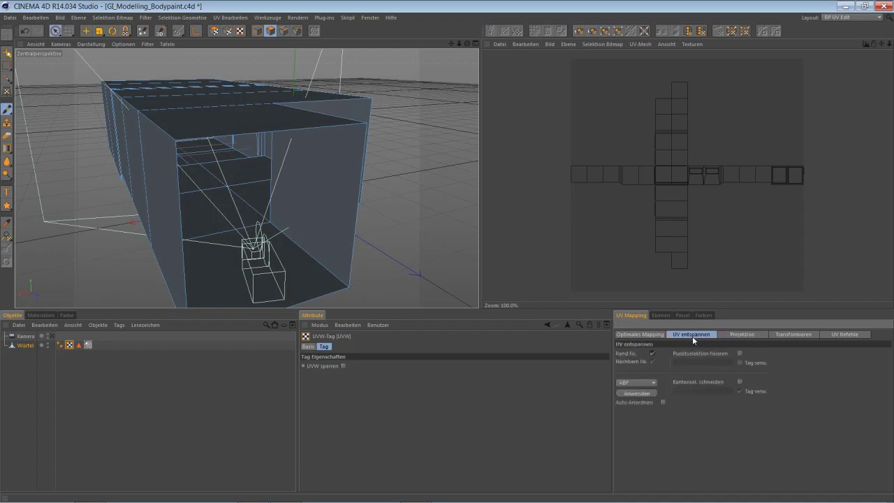
Set UV entspannen to ABF with automatic arrangement, apply it, and dismiss the error message.
left_click(651, 383)
left_click(651, 389)
left_click(652, 383)
left_click(654, 382)
left_click(654, 383)
left_click(654, 384)
left_click(654, 383)
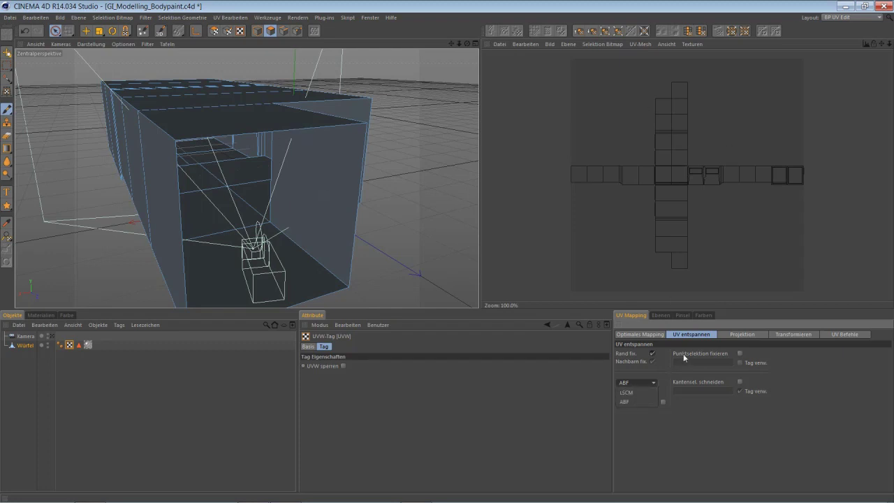
left_click(637, 402)
left_click(663, 403)
left_click(640, 395)
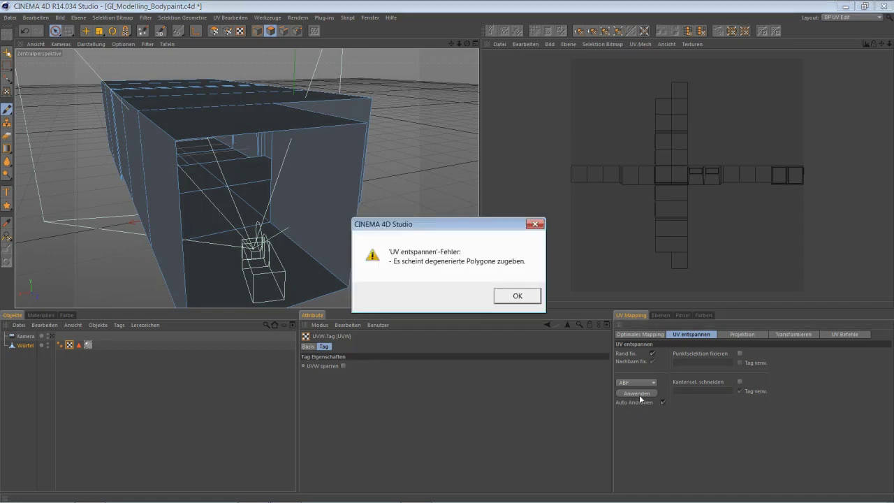
left_click(515, 297)
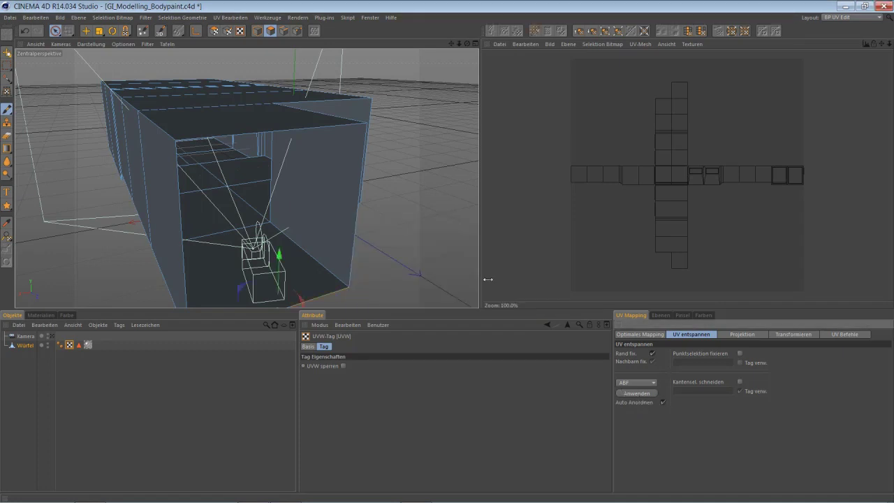
Deselect the floor polygon and apply the UV relax again to pack the islands.
mouse_move(399, 285)
left_mouse_down("alt")
mouse_move(388, 217)
mouse_move(398, 225)
mouse_move(349, 248)
mouse_move(351, 268)
left_mouse_up("alt")
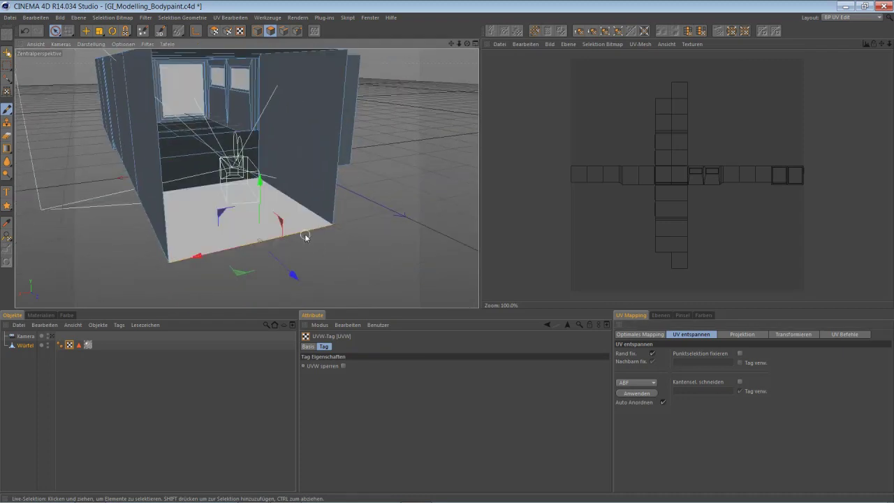
left_click(320, 250)
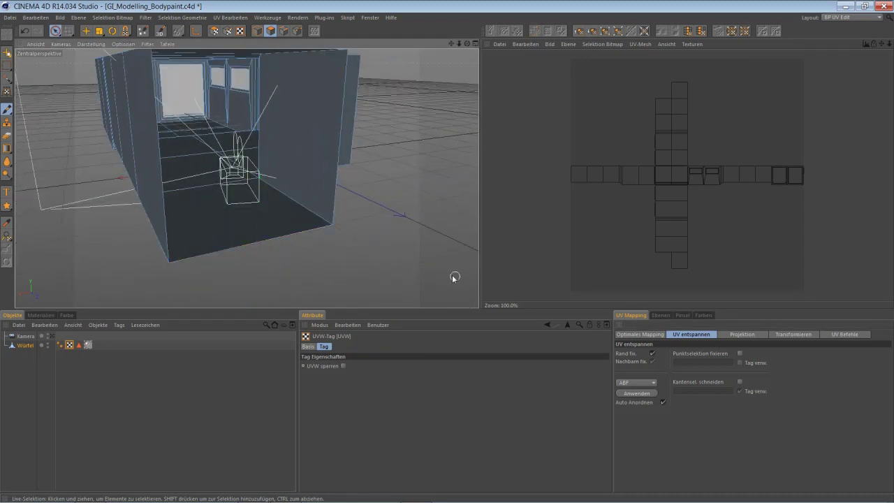
left_click(644, 395)
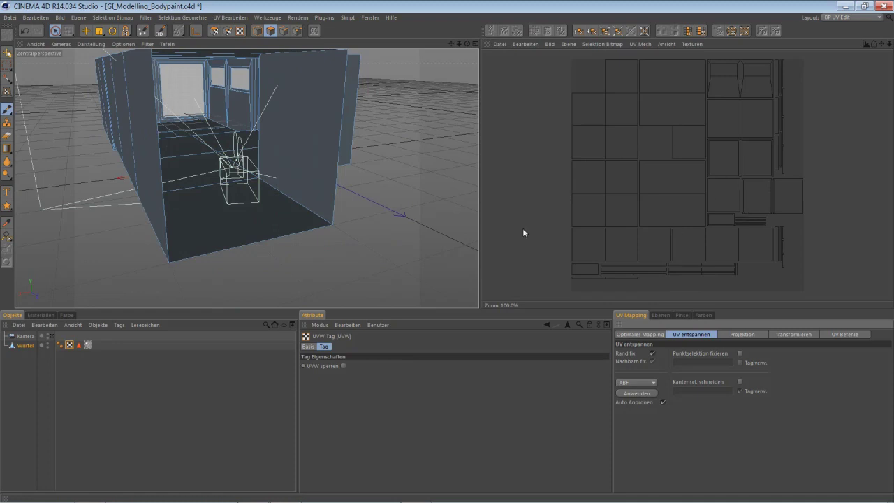
mouse_move(371, 172)
left_mouse_down("alt")
mouse_move(386, 235)
mouse_move(399, 215)
mouse_move(280, 132)
left_mouse_up("alt")
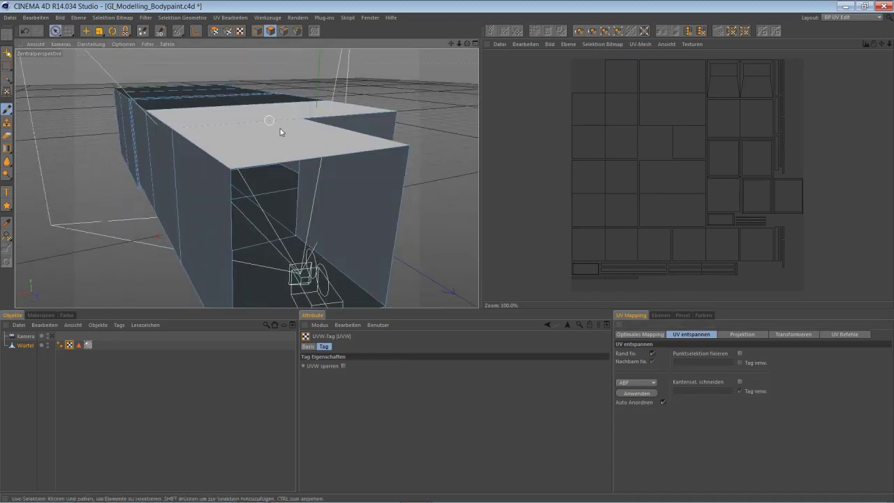
left_click(213, 32)
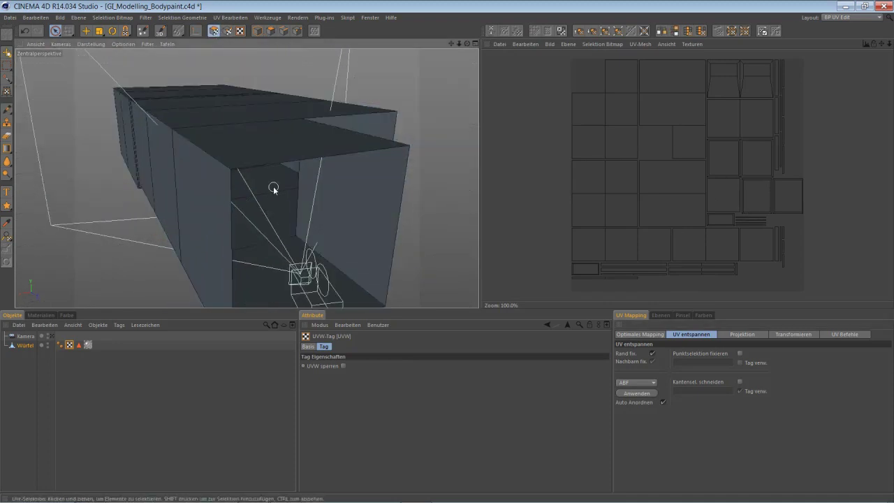
left_click_drag(301, 140, 190, 86)
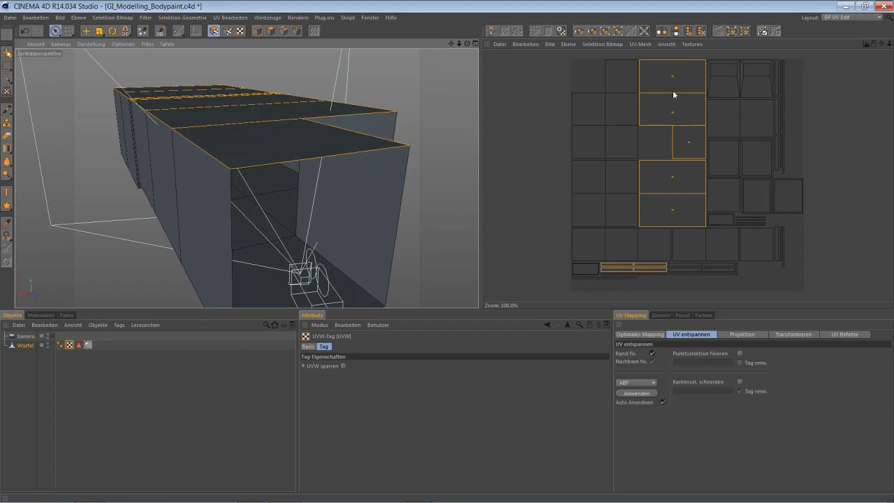
mouse_move(425, 164)
left_mouse_down("alt")
mouse_move(349, 140)
mouse_move(389, 179)
mouse_move(392, 144)
mouse_move(355, 116)
mouse_move(306, 125)
mouse_move(409, 145)
mouse_move(412, 158)
left_mouse_up("alt")
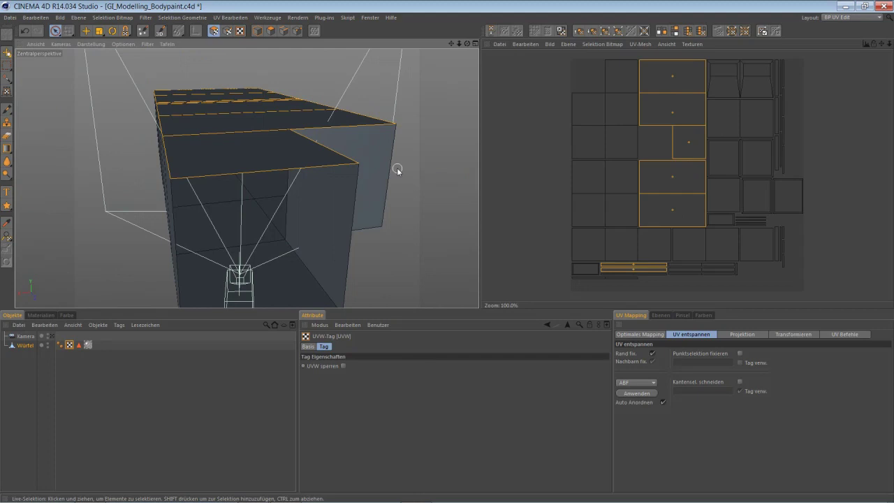
scroll(393, 194, "down", 3)
scroll(394, 194, "up", 3)
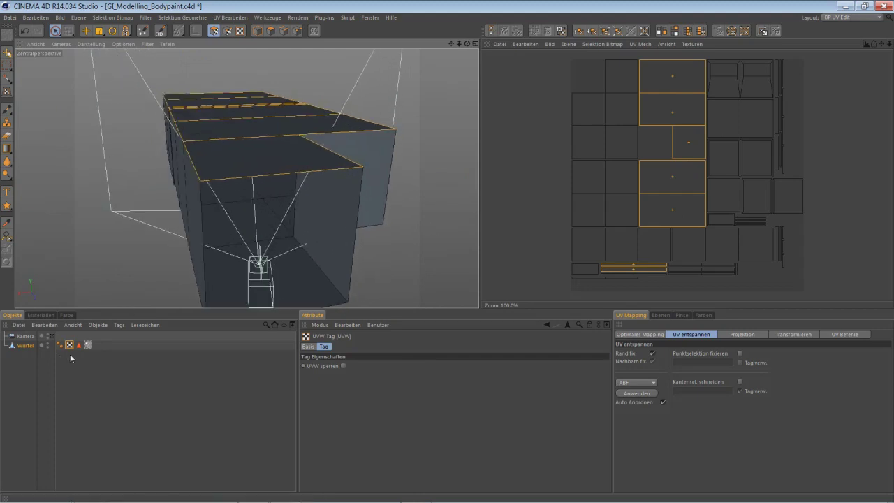
left_click(267, 32)
left_click(403, 236)
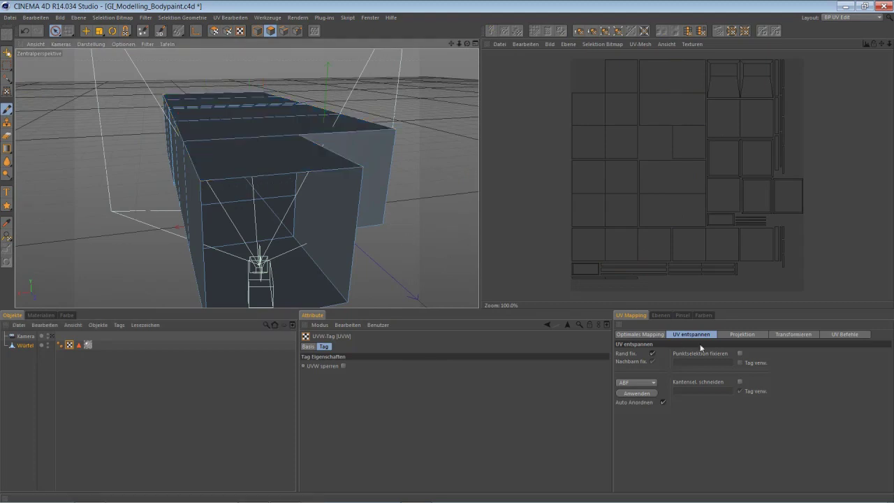
Reapply the Box projection to the room's UVs and run UV entspannen Anwenden again.
left_click(745, 335)
left_click(707, 363)
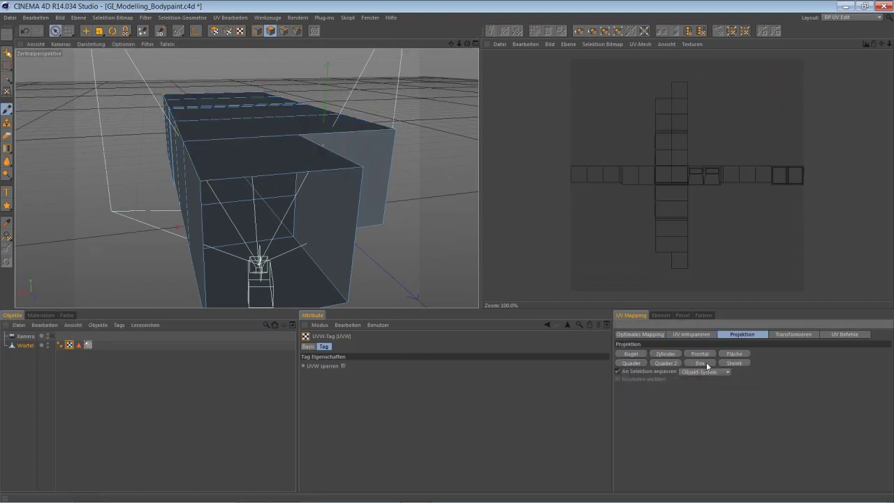
left_click(688, 335)
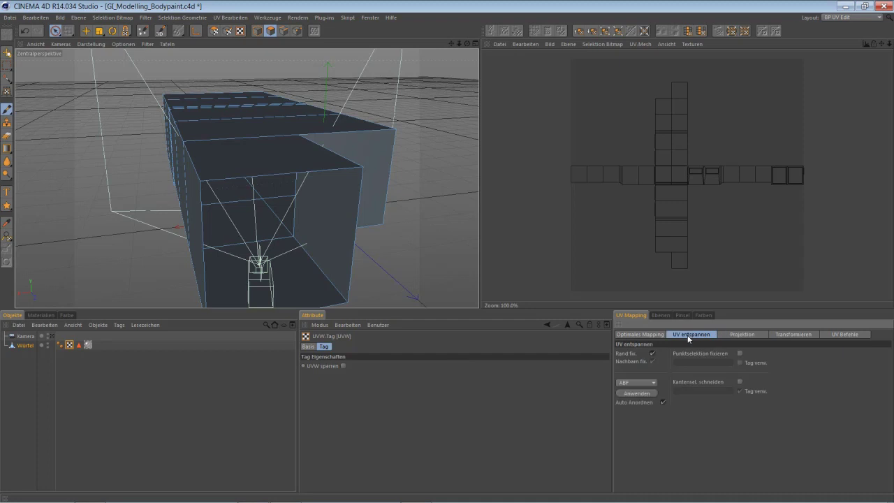
left_click(641, 396)
left_click(669, 316)
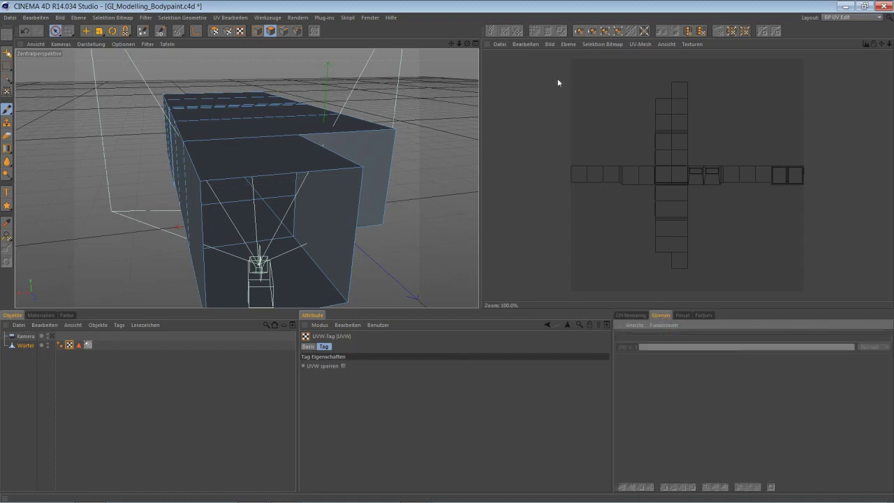
Create a new 2048 × 2048 texture via Datei > Neue Textur in the UV editor.
left_click(502, 43)
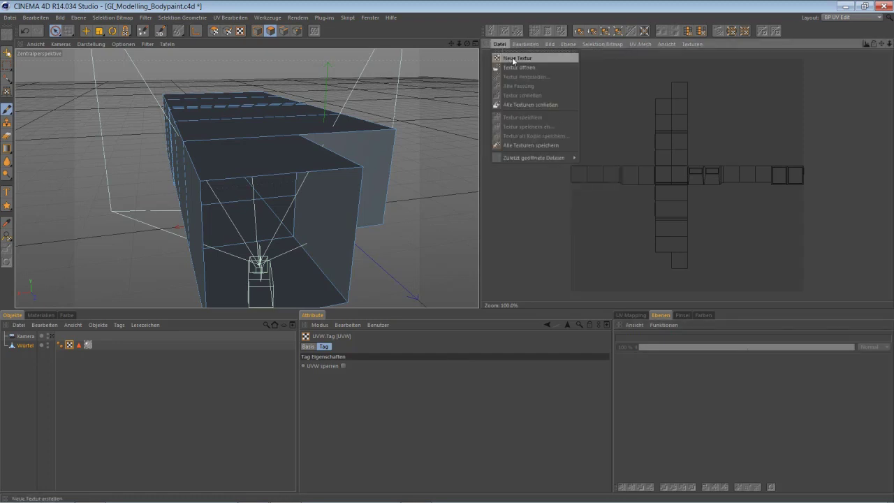
left_click(514, 59)
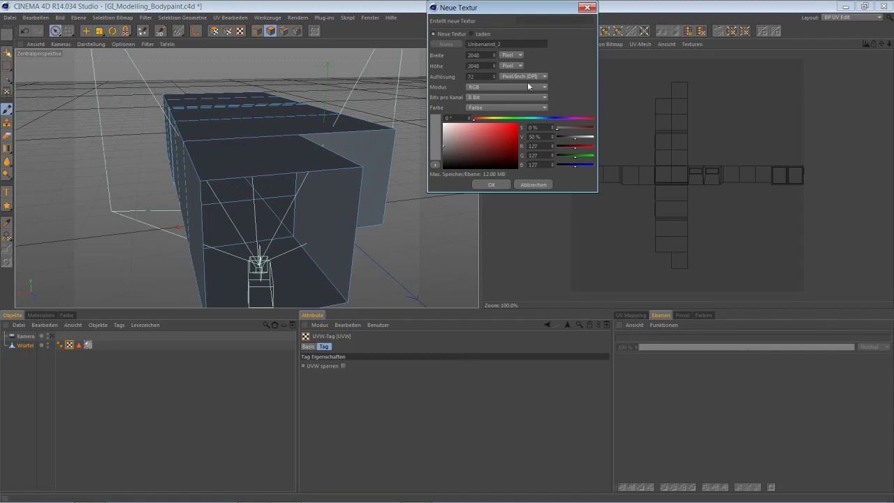
double_click(481, 54)
double_click(485, 66)
left_click(478, 75)
left_click(499, 186)
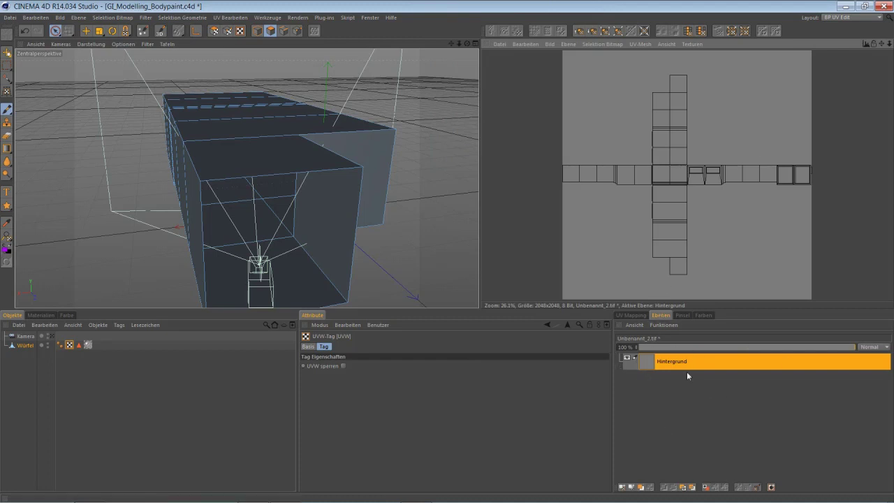
Add a new layer in the Ebenen panel and rename it Decke.
left_click(625, 487)
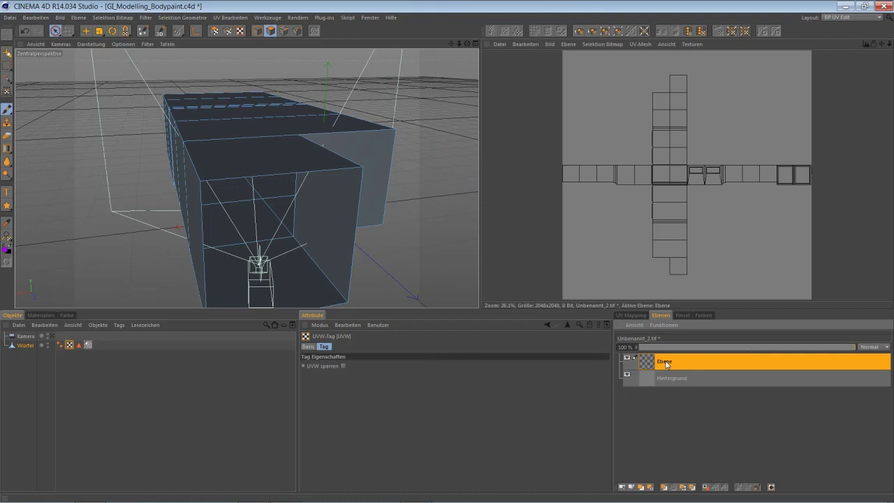
double_click(667, 362)
type("H")
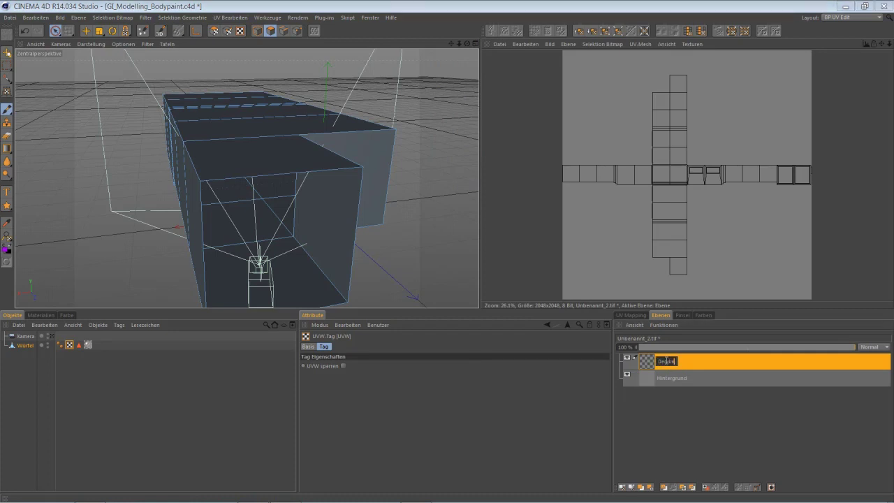
key("Return")
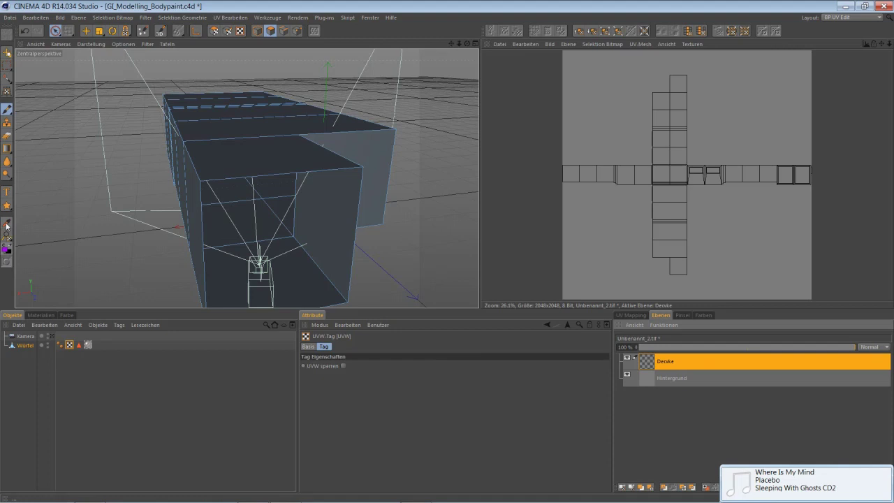
Set the paint colour to a fully saturated, bright yellow.
left_click(67, 315)
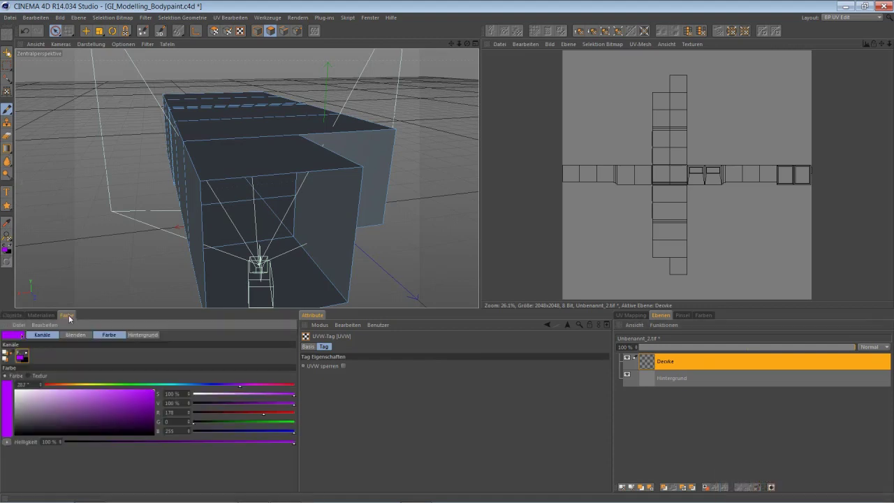
left_click_drag(104, 384, 80, 385)
left_click_drag(132, 400, 212, 373)
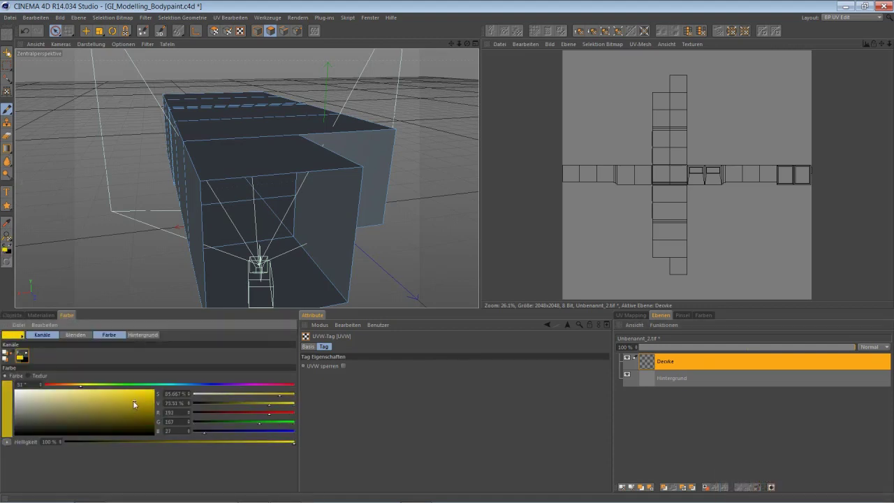
left_click(569, 43)
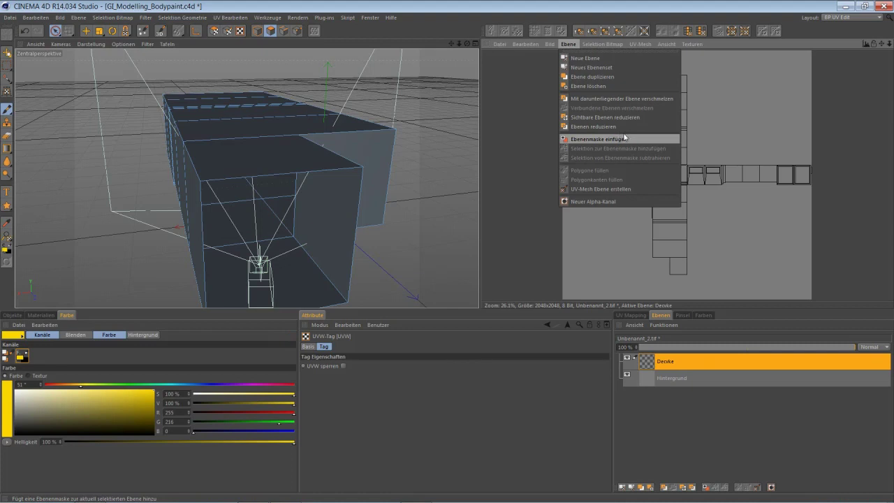
left_click(533, 107)
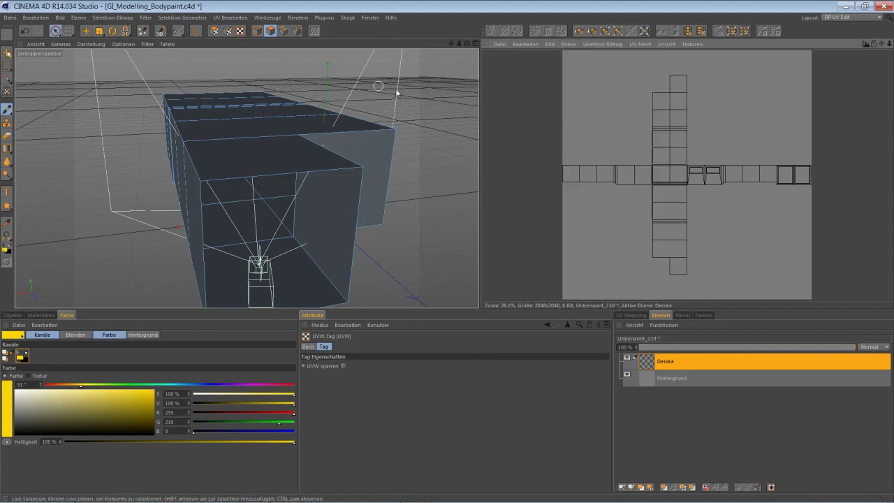
Select the ceiling's UV polygons and fill them yellow with Polygone füllen on the Decke layer.
left_click(213, 31)
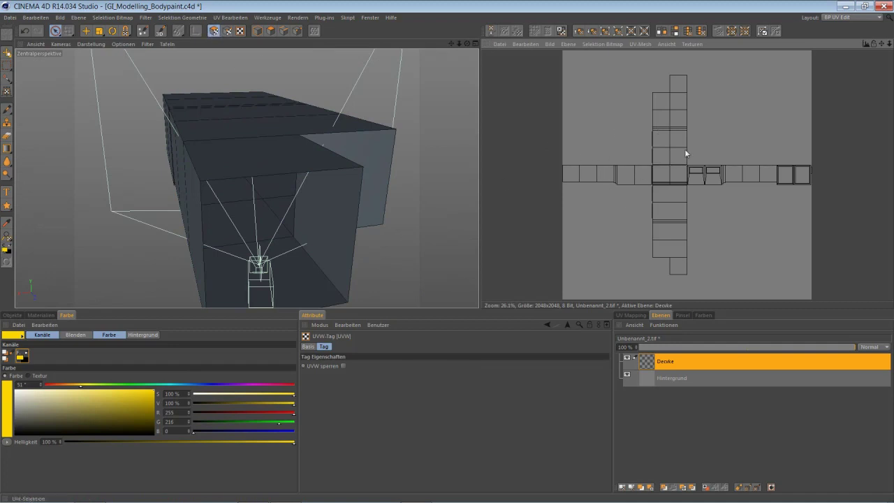
left_click_drag(262, 162, 209, 98)
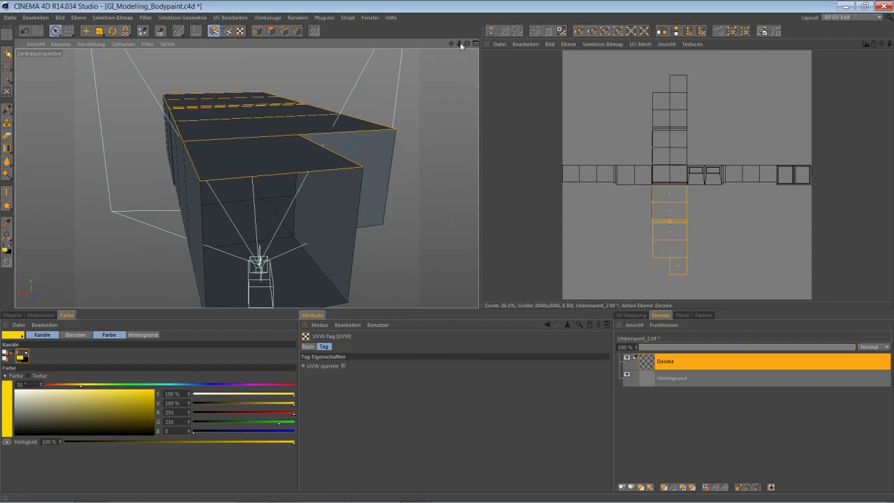
left_click_drag(247, 178, 246, 175, "alt")
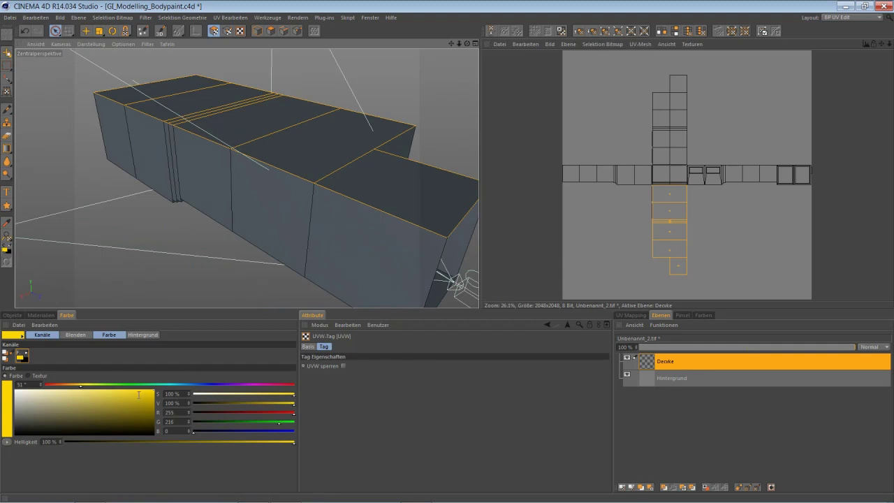
left_click(569, 44)
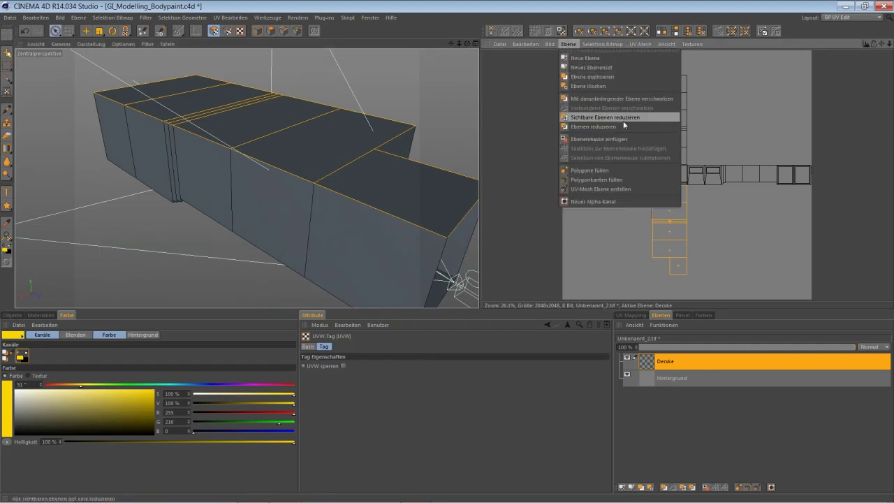
left_click(590, 170)
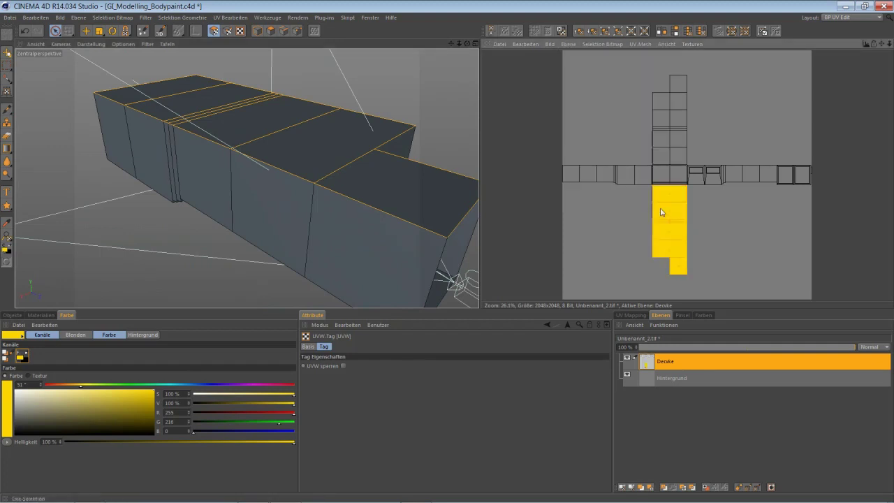
Switch the paint colour to magenta (H 290°) and brush a test stroke beside the yellow ceiling.
left_click(707, 412)
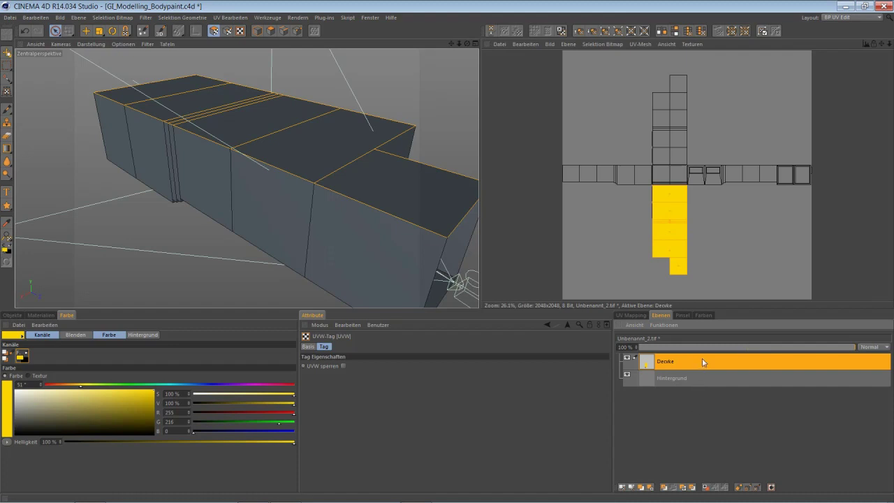
left_click_drag(235, 384, 252, 385)
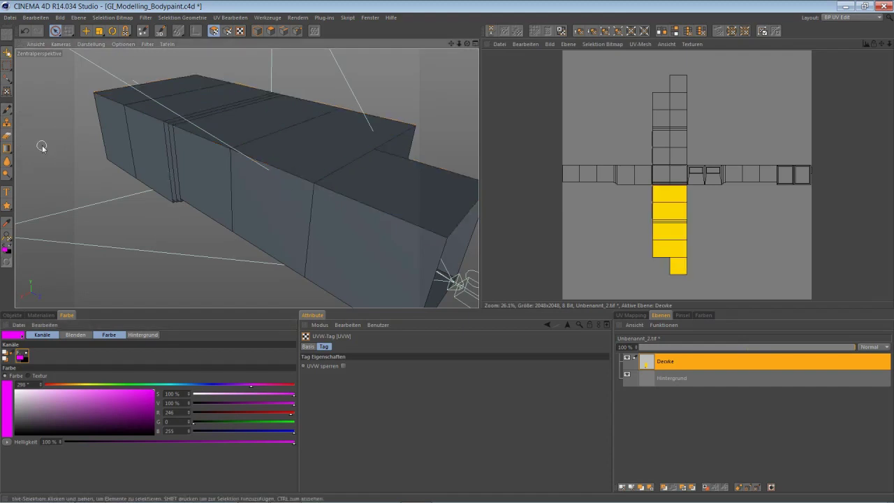
left_click(6, 109)
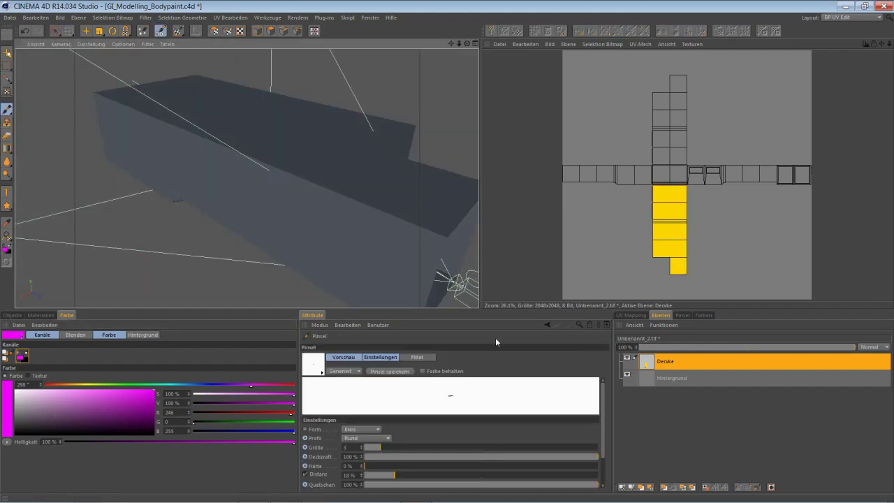
scroll(671, 212, "up", 3)
scroll(651, 212, "down", 1)
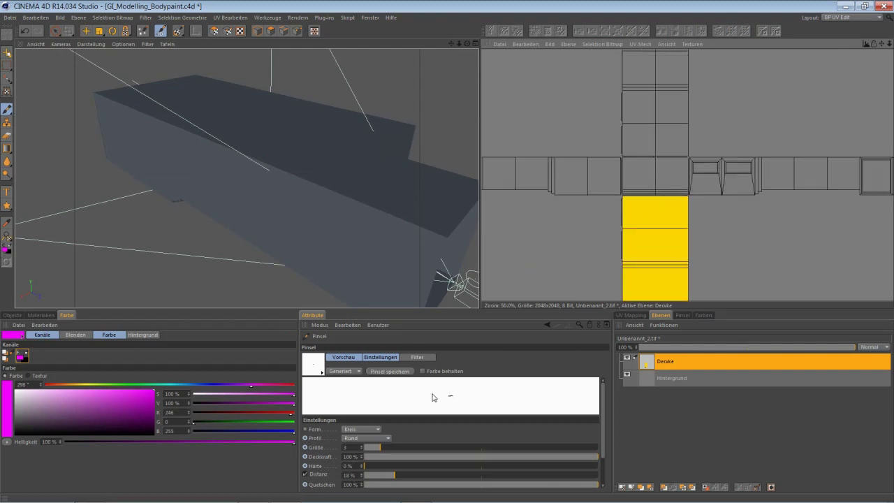
left_click_drag(552, 223, 591, 246)
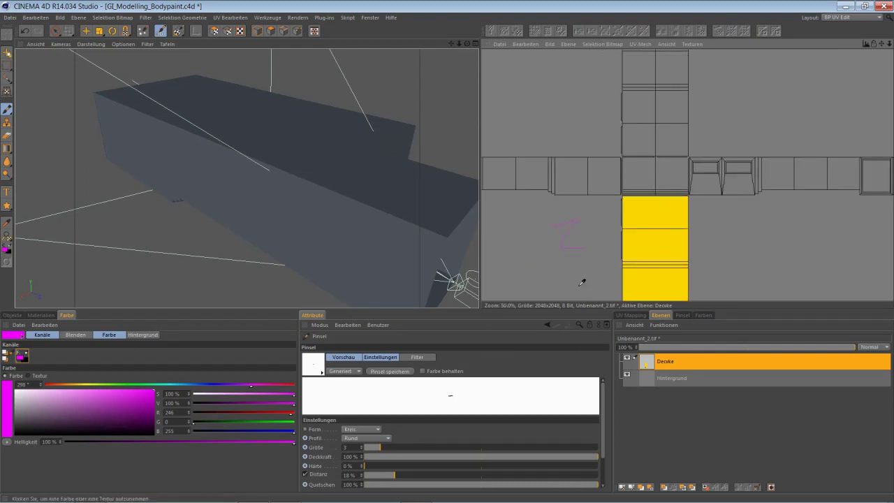
scroll(614, 199, "up", 3)
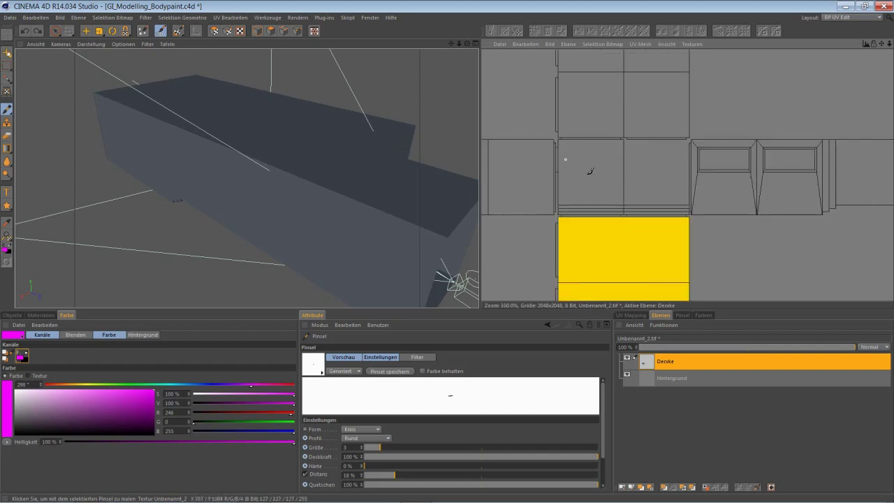
scroll(591, 171, "down", 2)
scroll(675, 184, "down", 3)
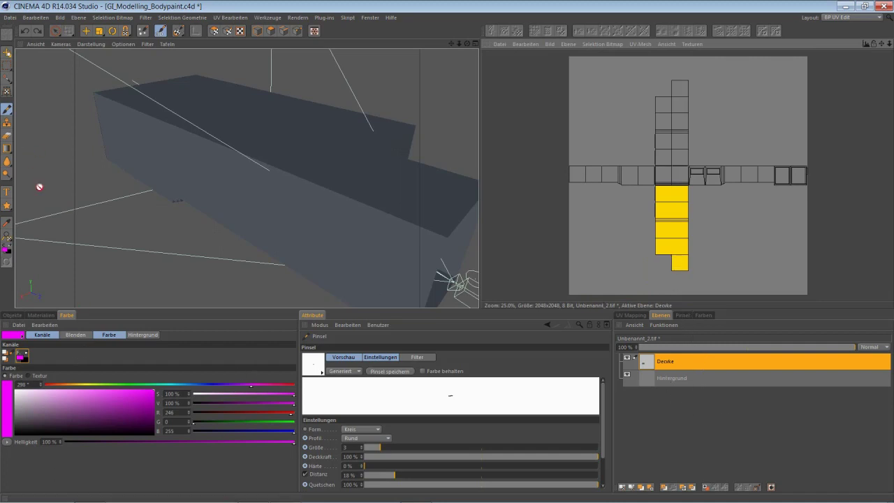
Create a UV-Mesh-Ebene layer tracing the UV outlines, then reselect Decke as the working layer.
left_click(569, 44)
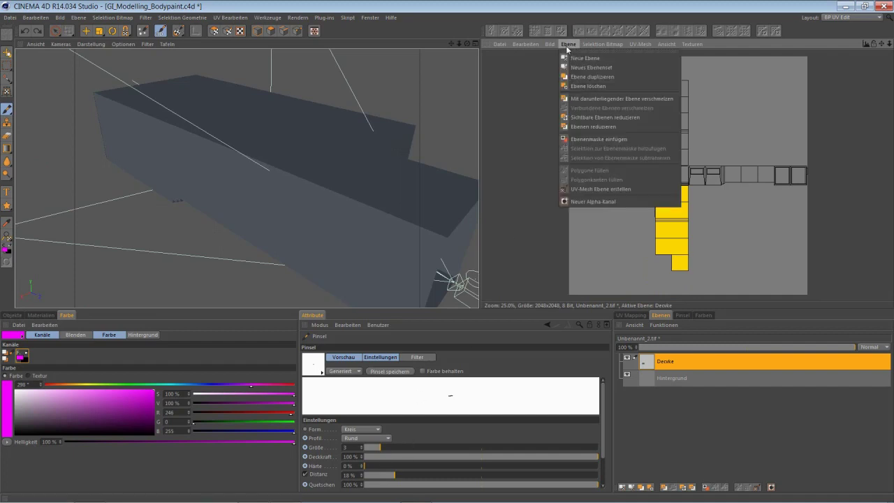
left_click(599, 188)
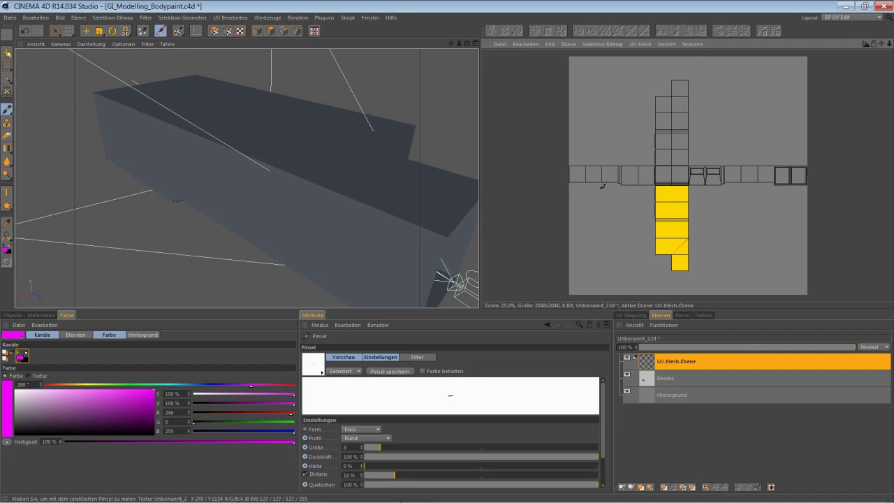
scroll(714, 193, "up", 5)
scroll(710, 183, "up", 3)
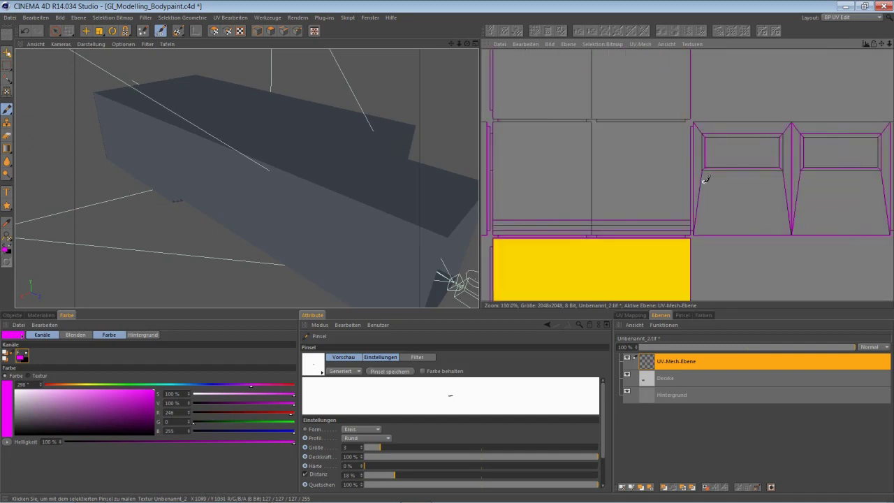
scroll(702, 176, "up", 3)
scroll(636, 72, "up", 1)
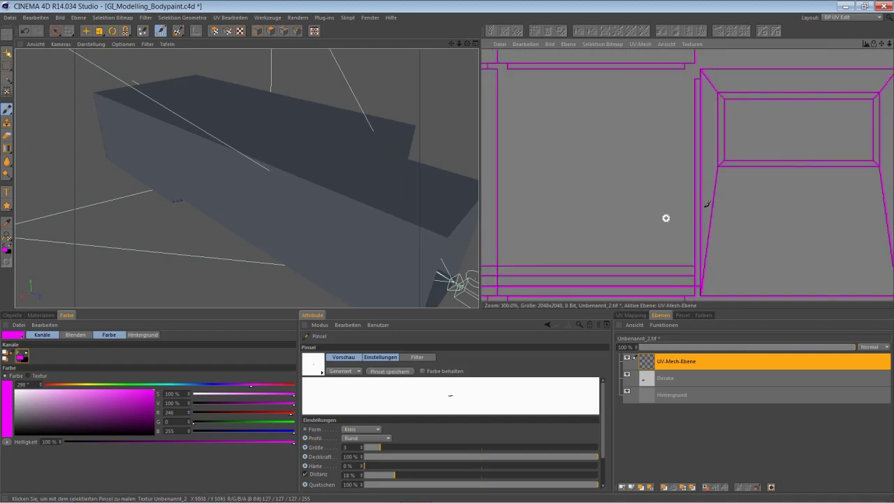
scroll(657, 200, "down", 10)
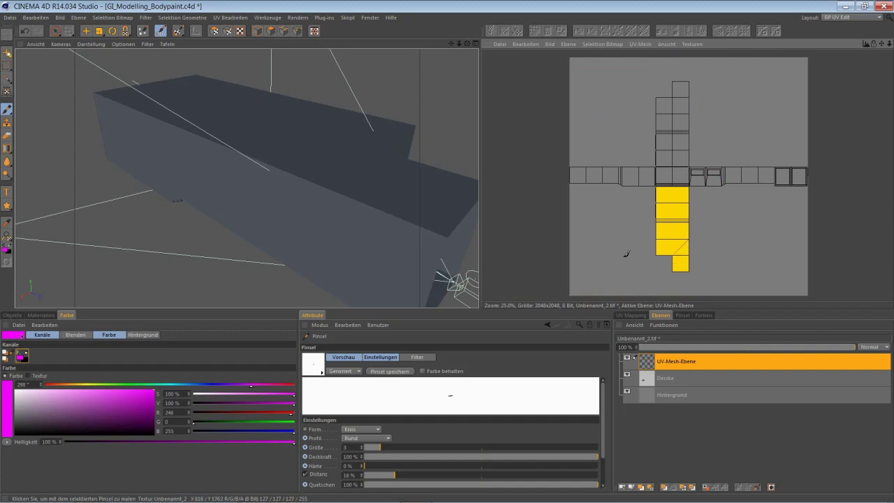
left_click(684, 381)
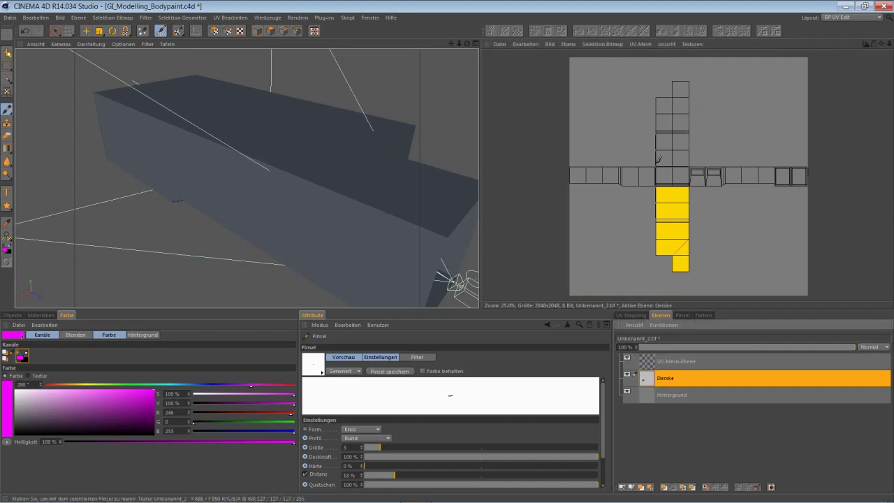
Save the texture as a layered TIFF, Tutorial.tif, in the Tutorial folder.
left_click(500, 45)
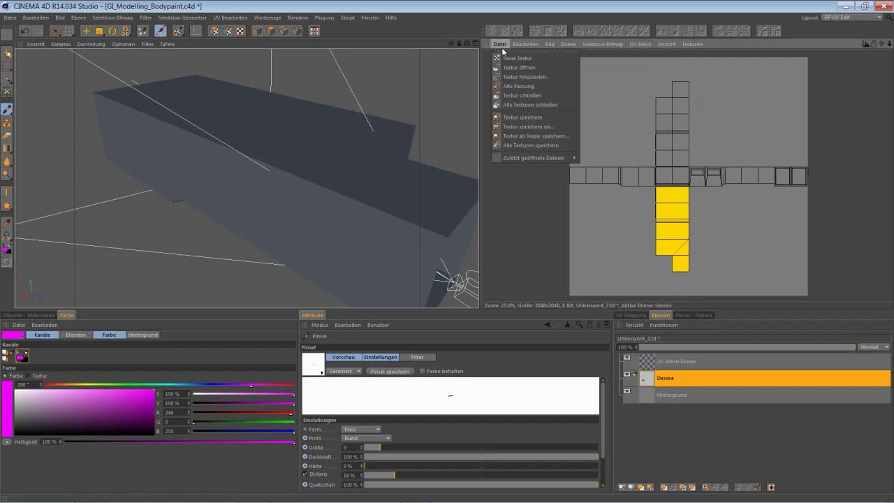
left_click(557, 127)
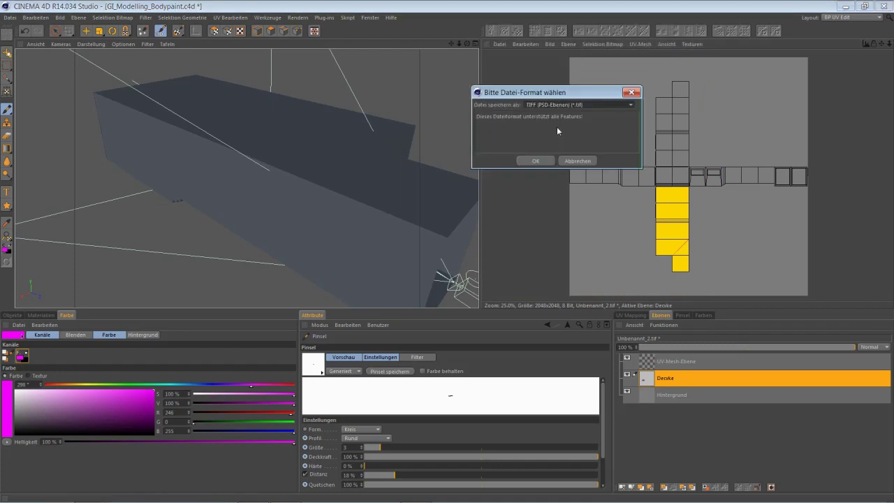
left_click(537, 162)
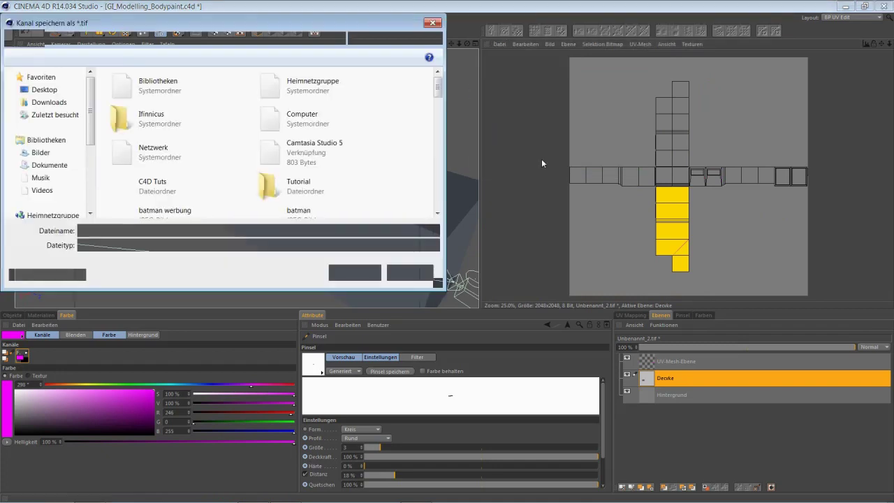
double_click(287, 187)
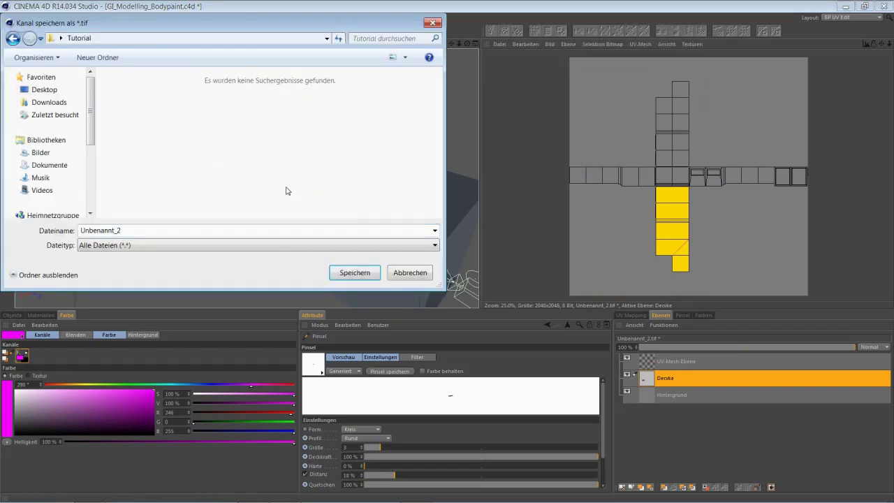
double_click(146, 229)
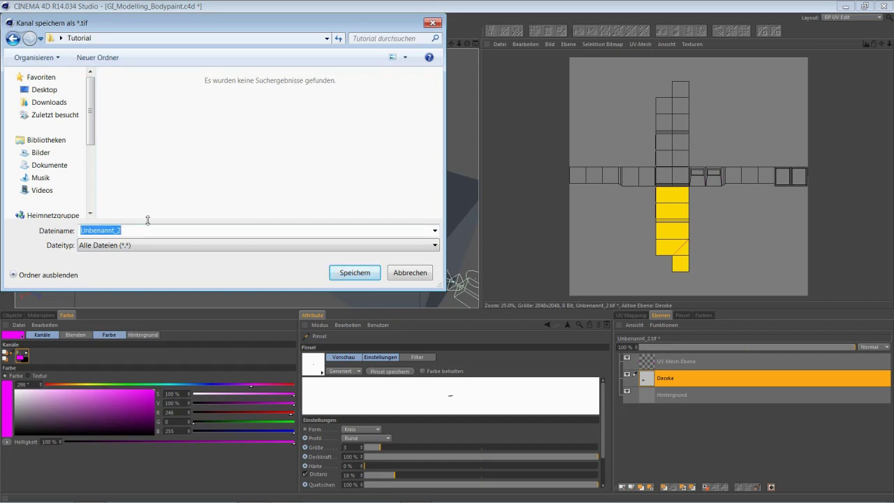
type("Tutorisal")
key("Return")
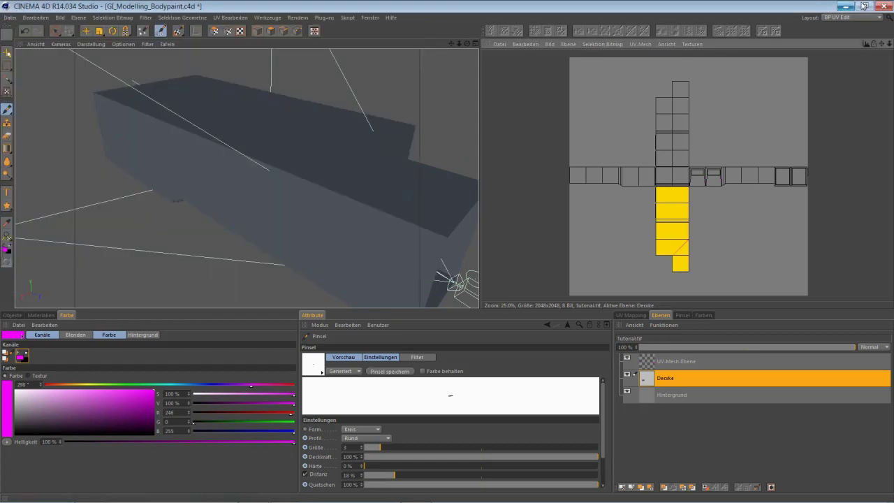
Return Cinema 4D to the Standard layout and orbit around the room box.
left_click(843, 20)
left_click(847, 70)
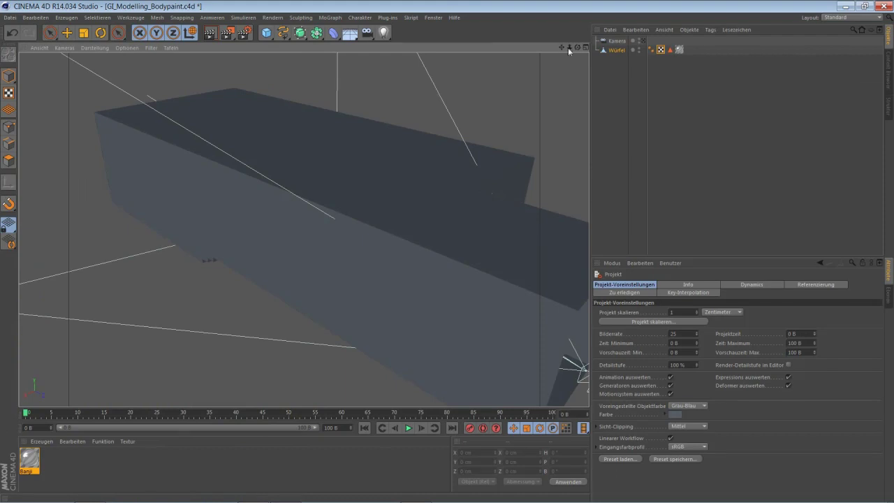
left_click_drag(568, 48, 428, 83)
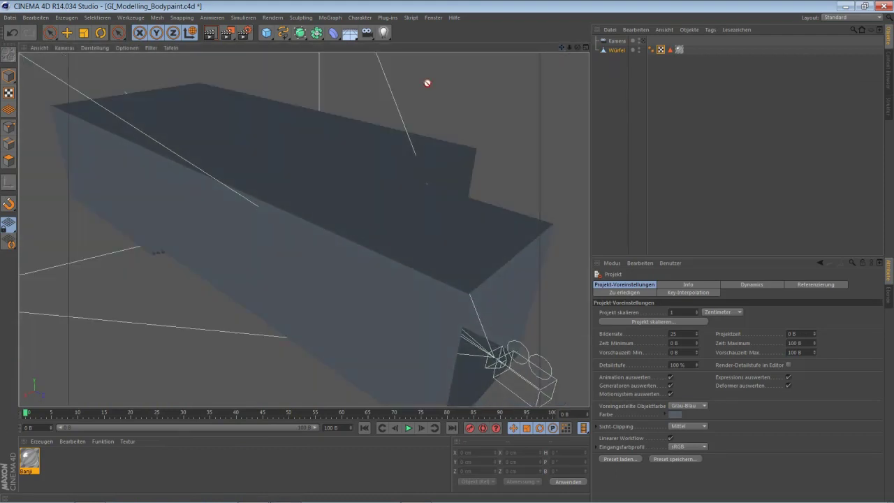
left_click(50, 33)
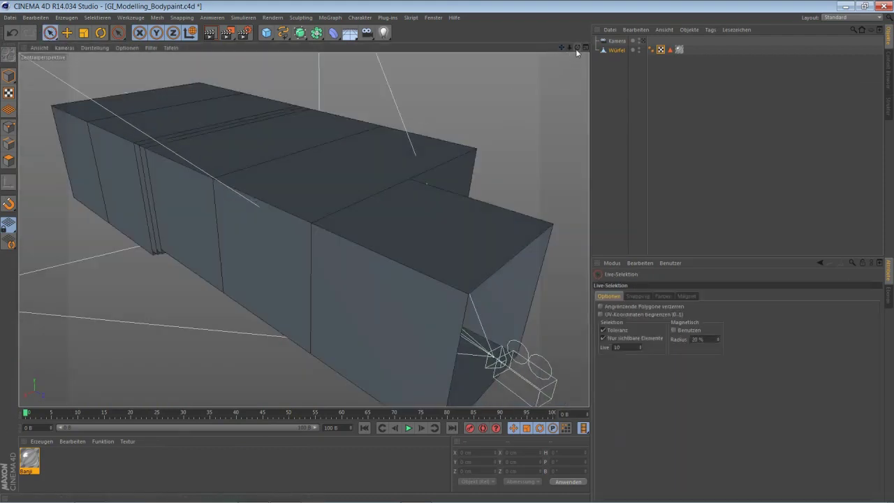
left_click_drag(577, 52, 303, 229)
Open Tutorial.tif in Photoshop, converting to the working space, and centre the yellow UV block.
left_click(252, 491)
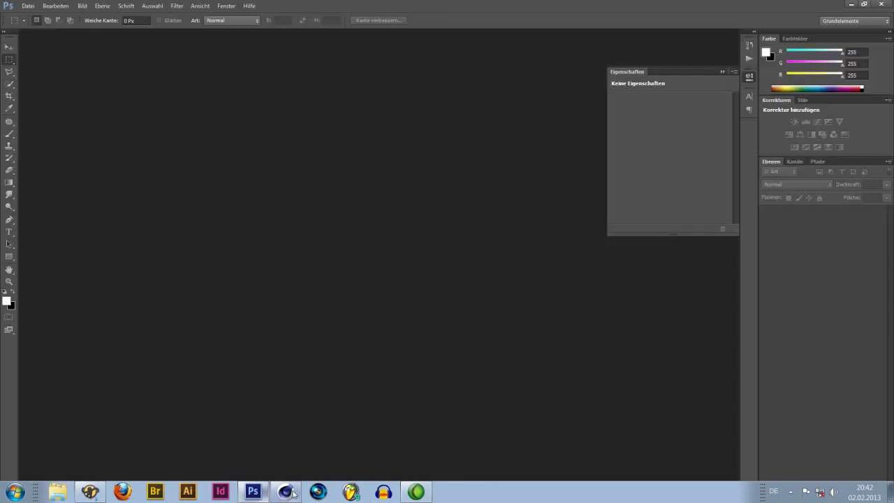
left_click(27, 5)
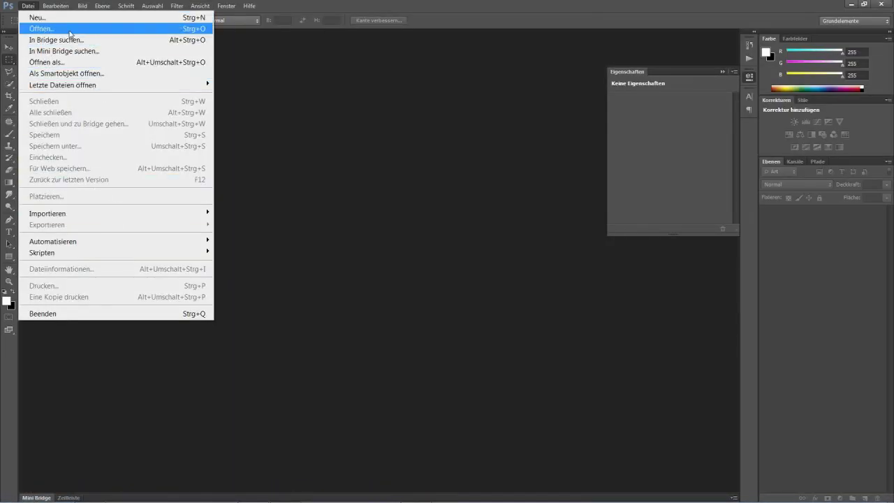
left_click(70, 29)
double_click(388, 130)
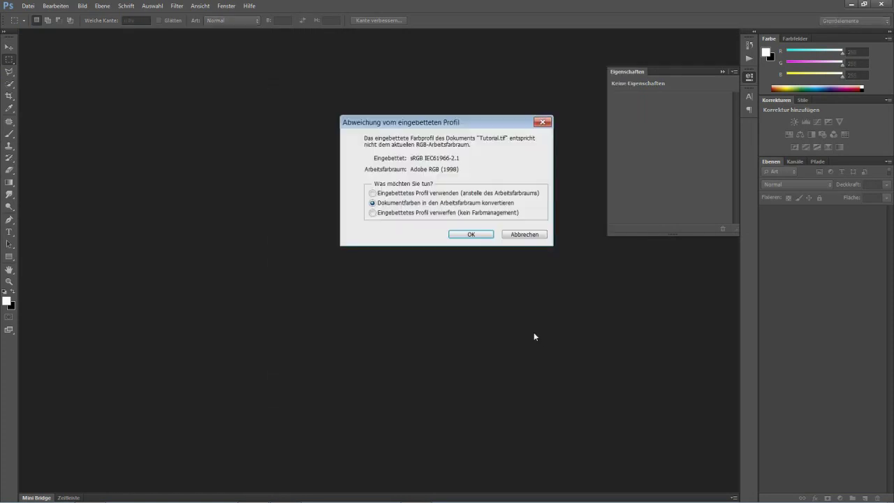
left_click(481, 233)
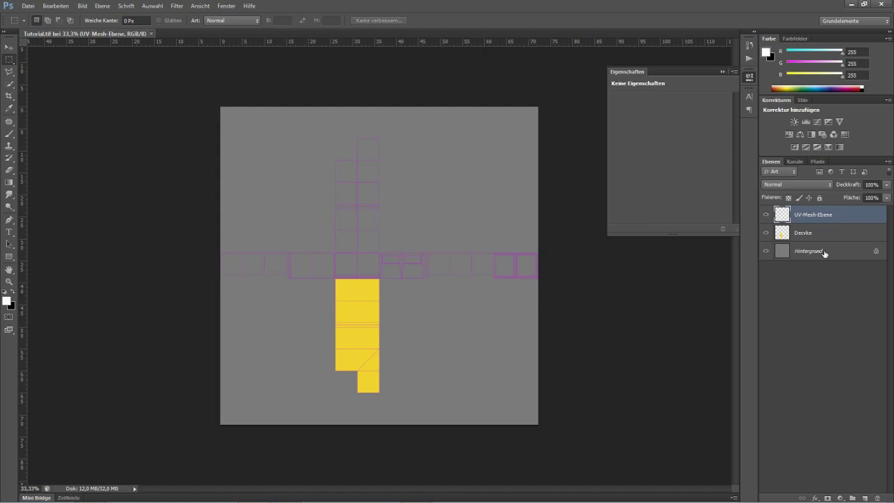
left_click_drag(352, 241, 413, 264, "ctrl")
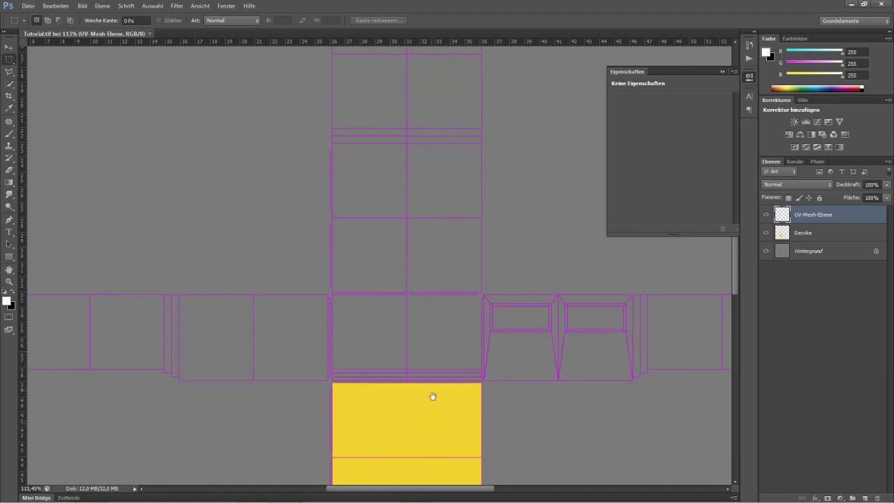
left_click_drag(433, 395, 429, 269)
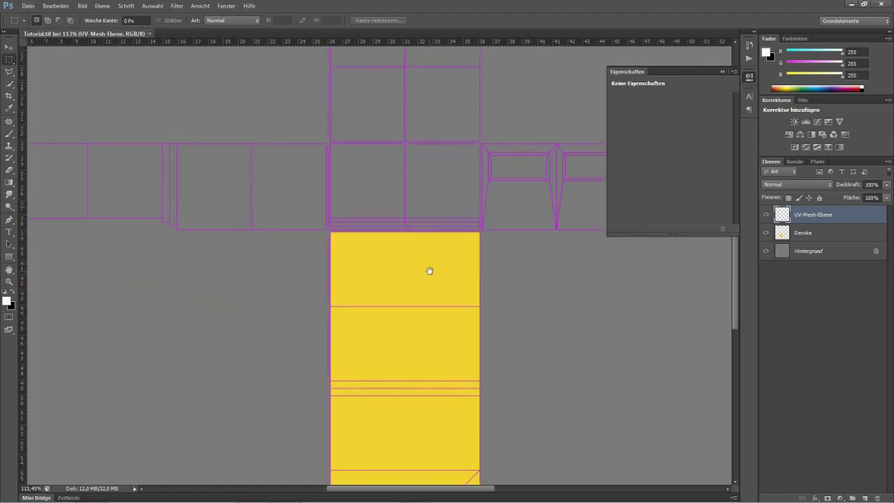
Add a new layer above Decvke and paint broad white strokes over the yellow block.
left_click(766, 232)
left_click(766, 233)
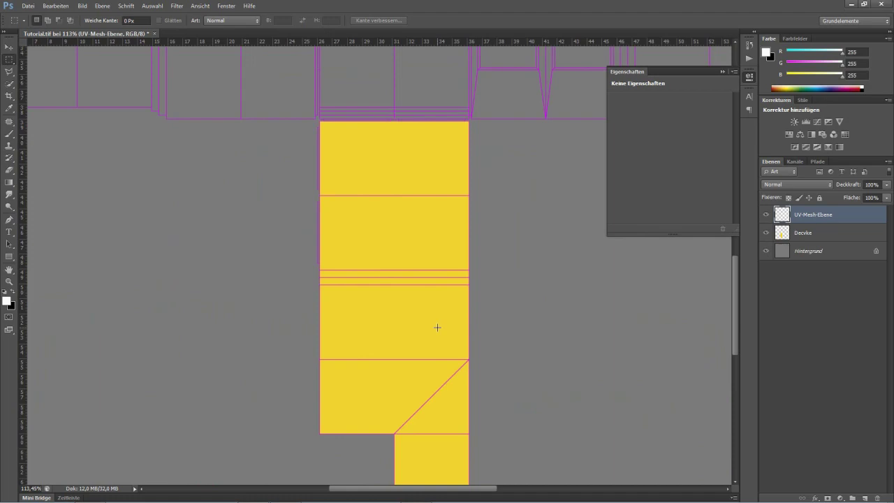
left_click(823, 233)
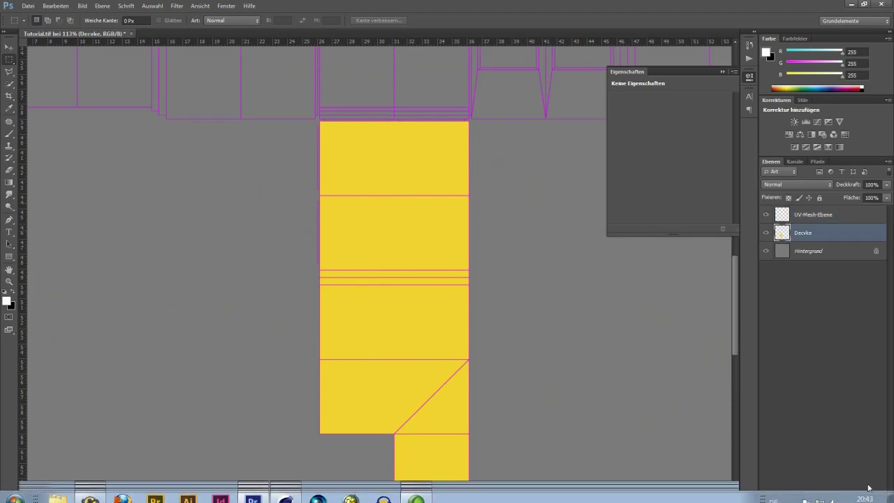
left_click(863, 496)
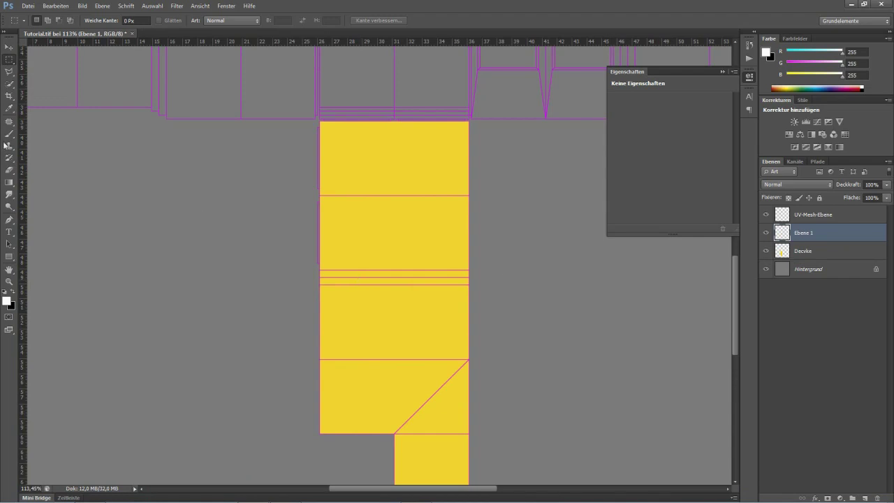
left_click(9, 183)
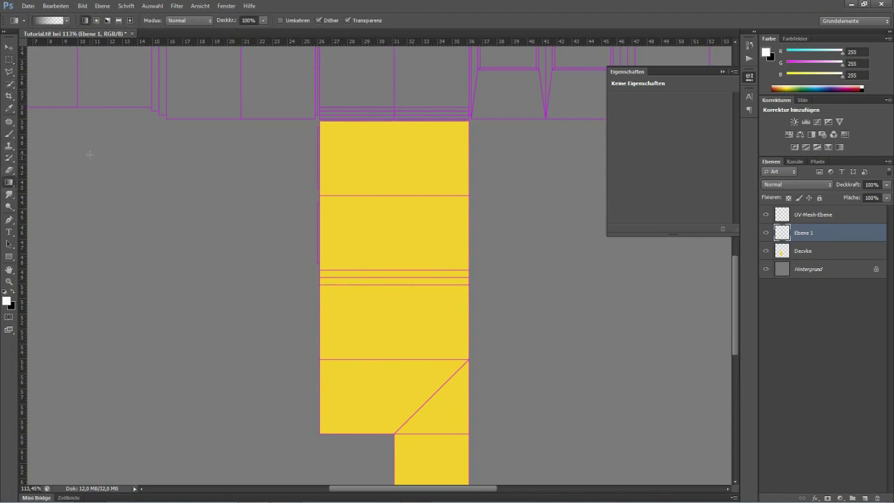
key("b")
mouse_move(313, 262)
left_mouse_down()
mouse_move(415, 255)
mouse_move(435, 369)
mouse_move(475, 231)
left_mouse_up()
left_click_drag(401, 160, 345, 140)
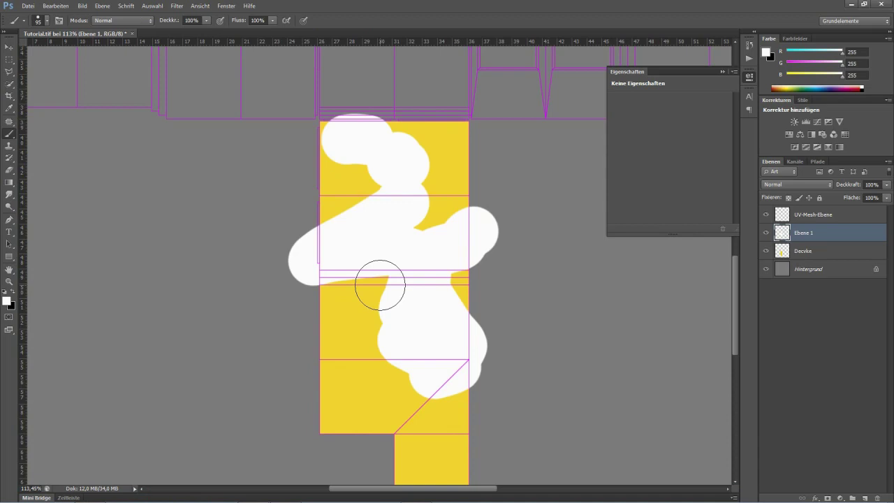
Switch to black, set a 40 px brush, and dab twelve scattered dots across the block.
key("x")
right_click(341, 267)
left_click_drag(386, 289, 370, 286)
left_click(367, 233)
left_click(369, 233)
left_click(401, 274)
left_click(397, 344)
left_click(338, 375)
left_click(418, 402)
left_click(445, 318)
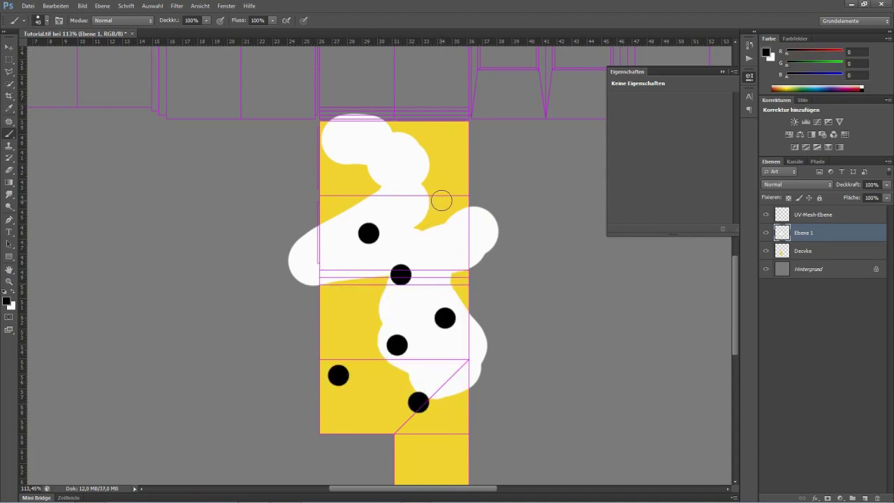
left_click(441, 200)
left_click(349, 167)
left_click(423, 148)
left_click(431, 287)
left_click(319, 323)
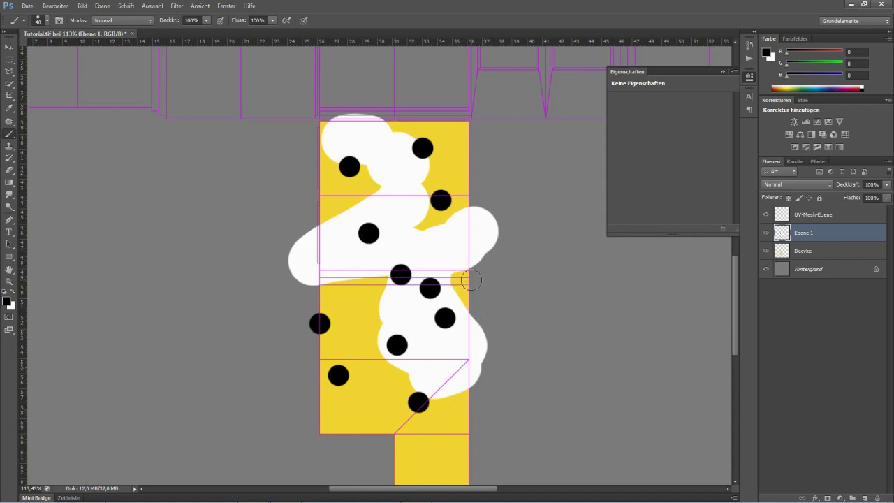
Hide the purple UV-Mesh-Ebene layer so its lines no longer show.
scroll(307, 250, "up", 5, "alt")
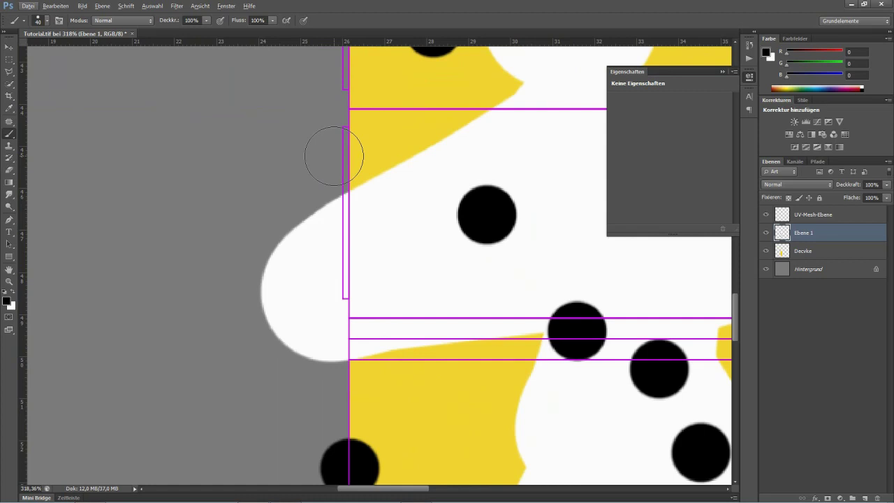
key("v")
scroll(435, 239, "down", 3, "alt")
scroll(475, 224, "down", 2, "alt")
scroll(521, 208, "down", 2, "alt")
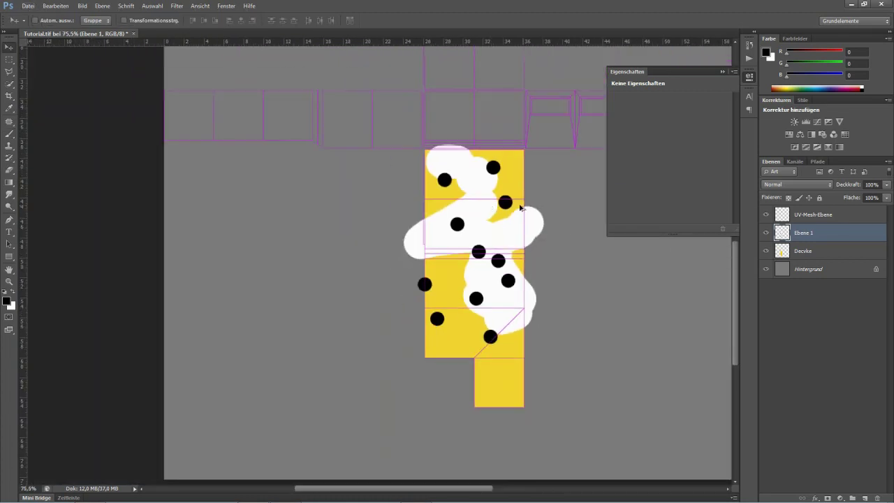
scroll(521, 207, "down", 1, "alt")
left_click_drag(528, 213, 445, 323)
left_click(765, 215)
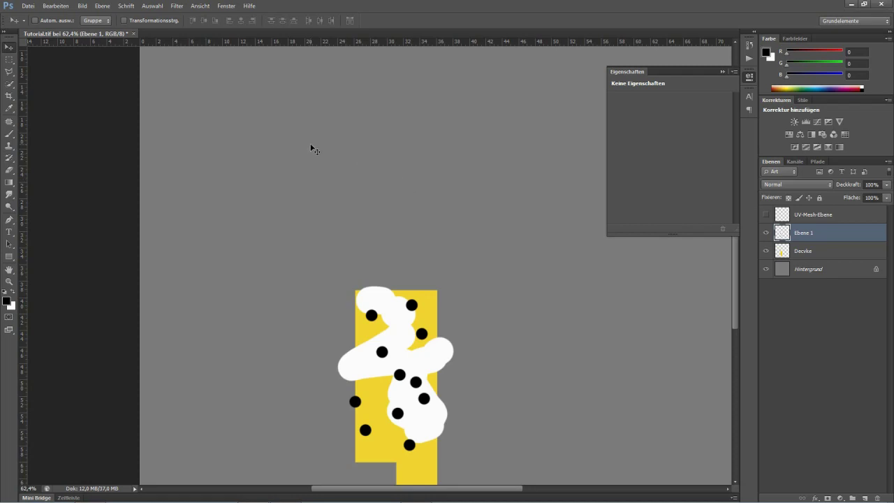
Save the painted texture as a layered TIFF named Tutorial1.tif.
key("ctrl+shift+s")
left_click(443, 252)
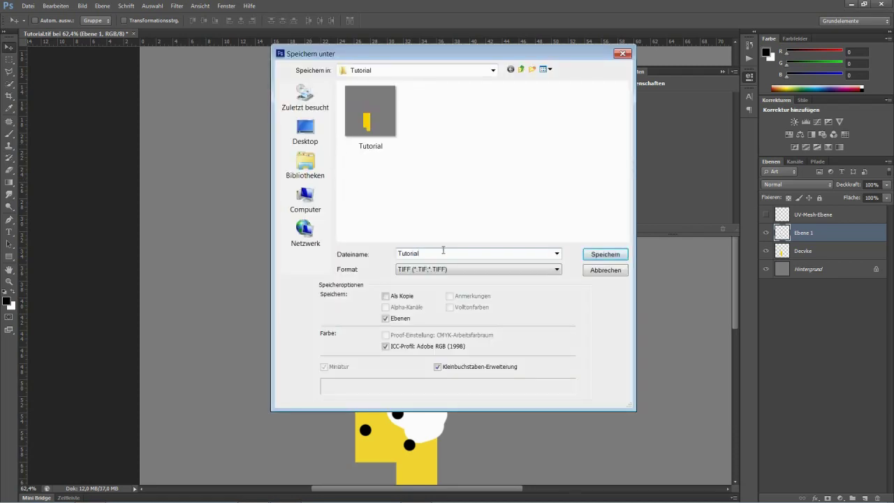
type("1")
key("Return")
key("Return")
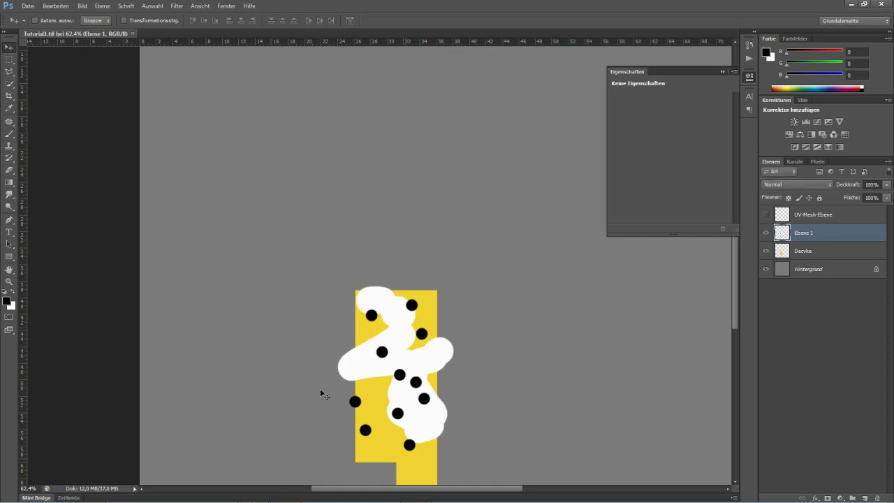
Create material Mat and load Tutorial1.tif as its colour texture, declining the project copy.
left_click(286, 492)
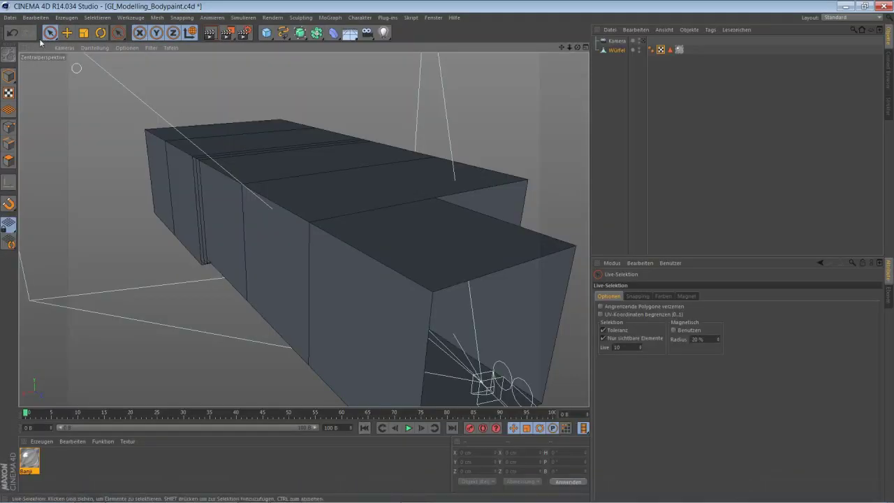
double_click(95, 462)
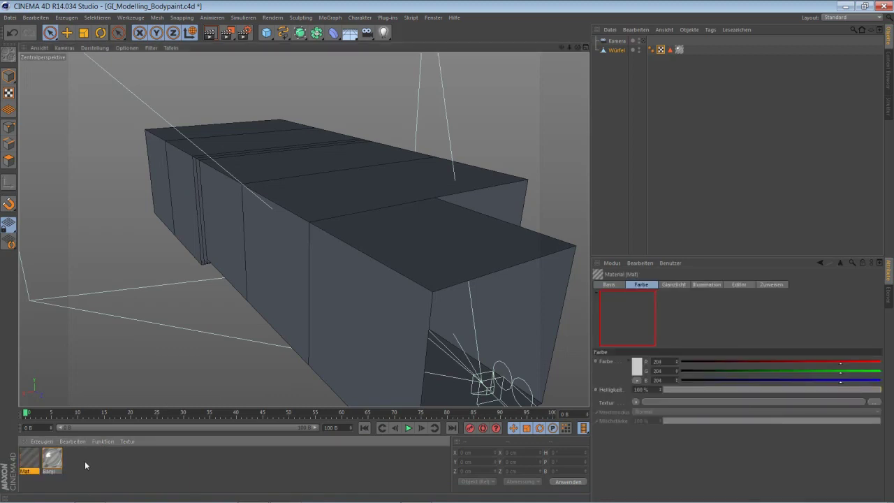
double_click(33, 461)
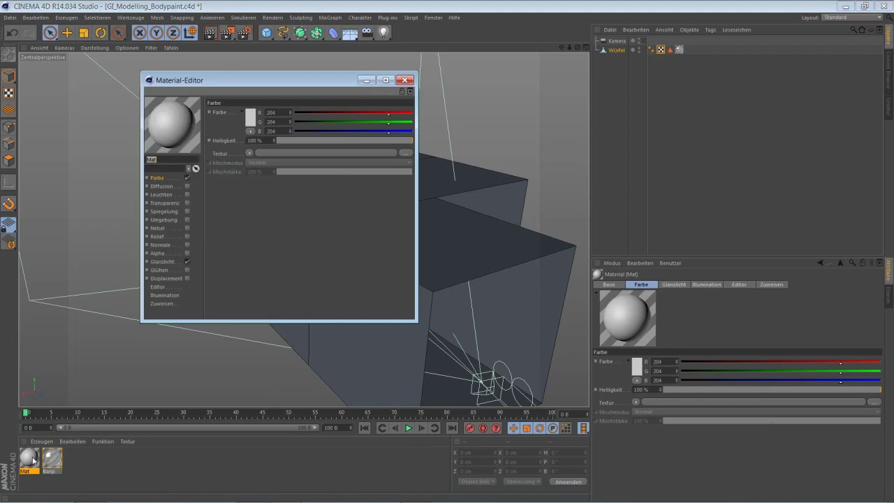
left_click(405, 153)
double_click(411, 255)
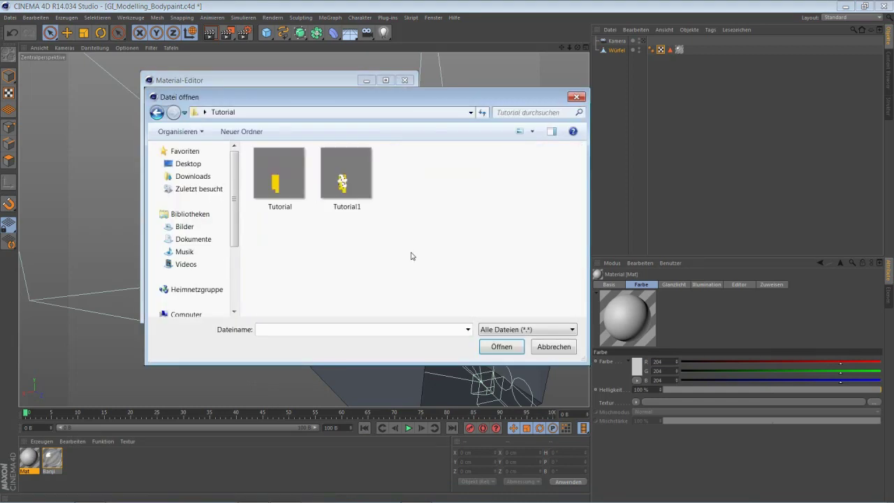
left_click(352, 173)
left_click(502, 347)
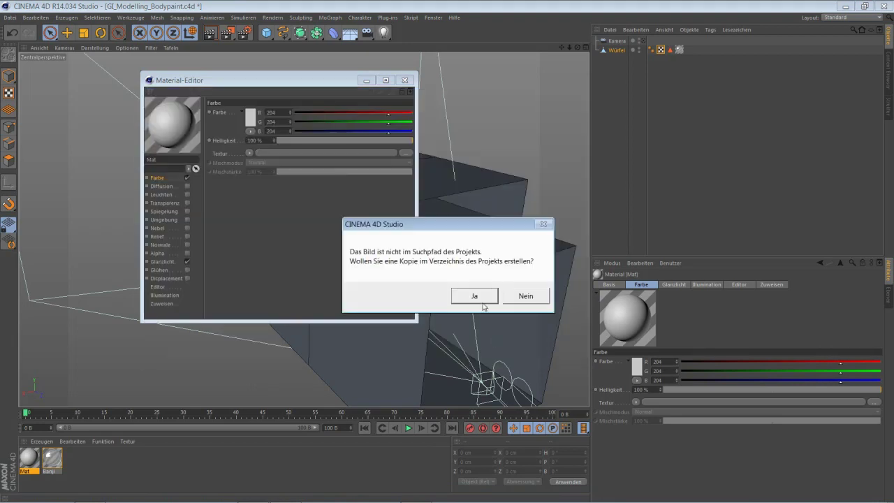
left_click(520, 290)
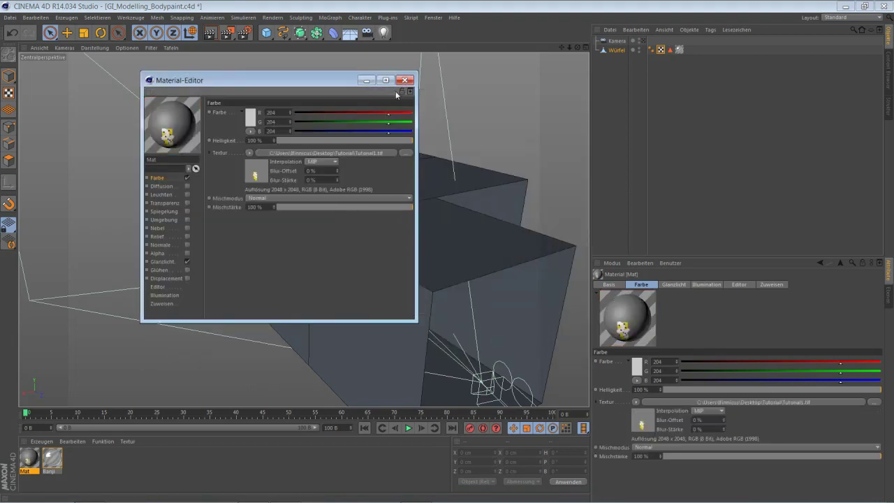
left_click(404, 79)
left_click_drag(25, 473, 573, 126)
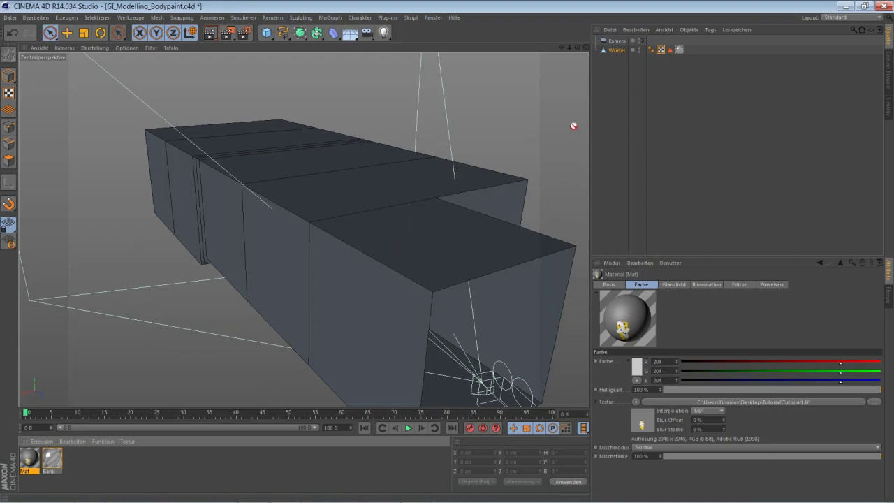
Drop Mat onto the Würfel box and render the view to check the dotted top.
left_click_drag(625, 52, 618, 51)
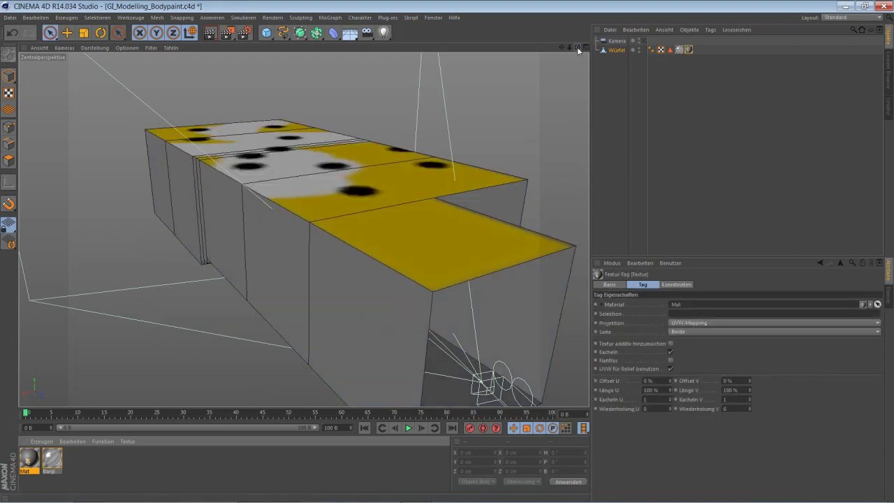
scroll(303, 229, "up", 5)
left_click_drag(303, 229, 304, 230, "alt")
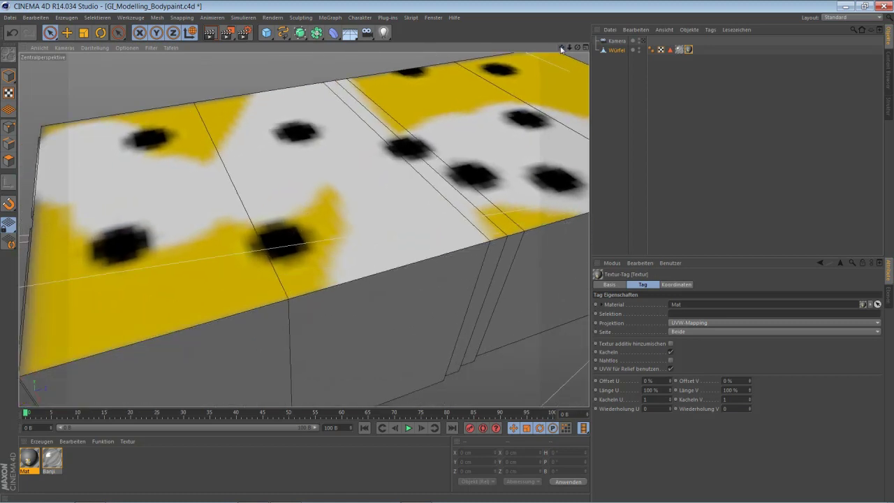
key("ctrl+r")
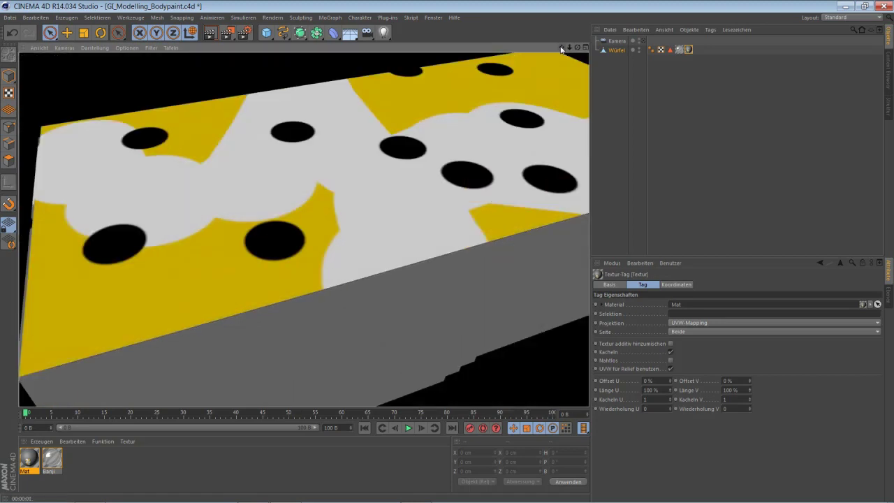
left_click_drag(304, 229, 304, 229, "alt")
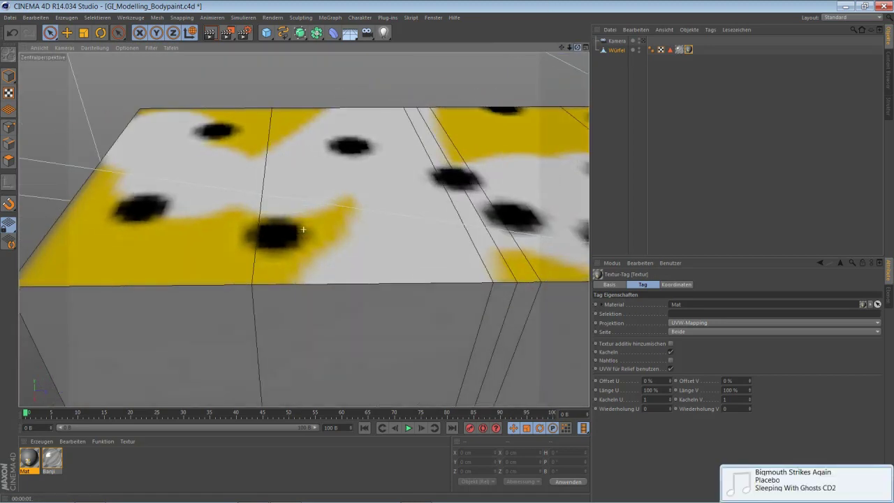
mouse_move(569, 47)
left_mouse_down()
mouse_move(304, 230)
mouse_move(576, 97)
left_mouse_up()
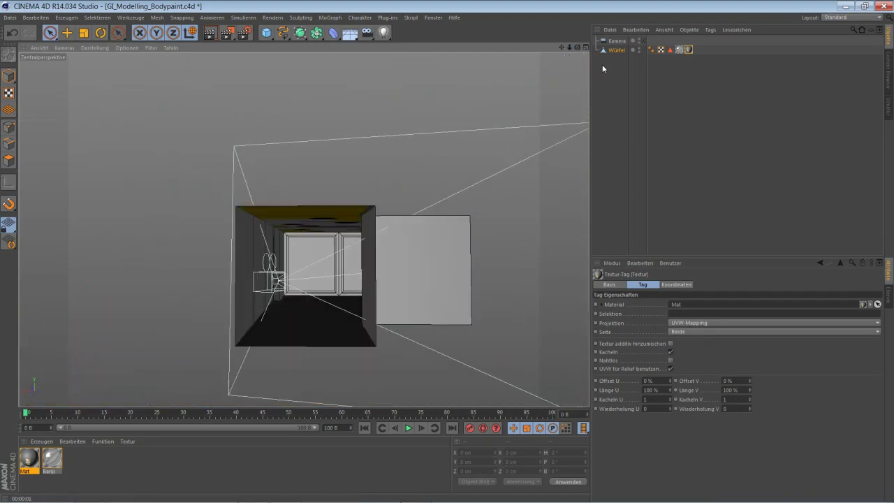
Move the view inside the room to inspect the dotted yellow ceiling, then return to Photoshop.
mouse_move(576, 47)
left_mouse_down()
mouse_move(304, 229)
mouse_move(489, 270)
left_mouse_up()
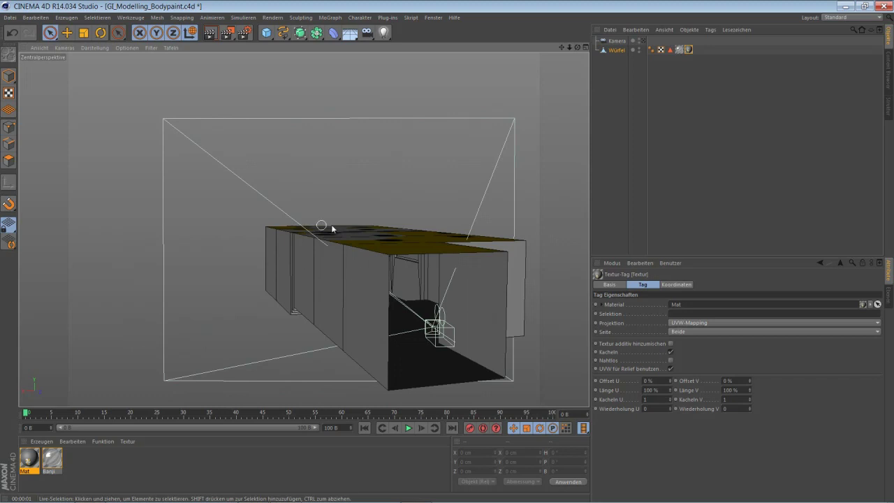
left_click_drag(562, 50, 585, 50)
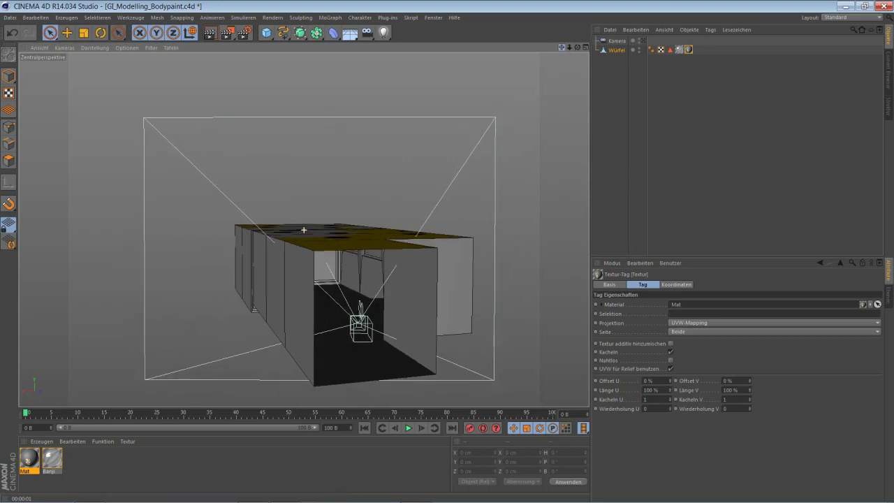
left_click_drag(303, 229, 569, 54, "alt")
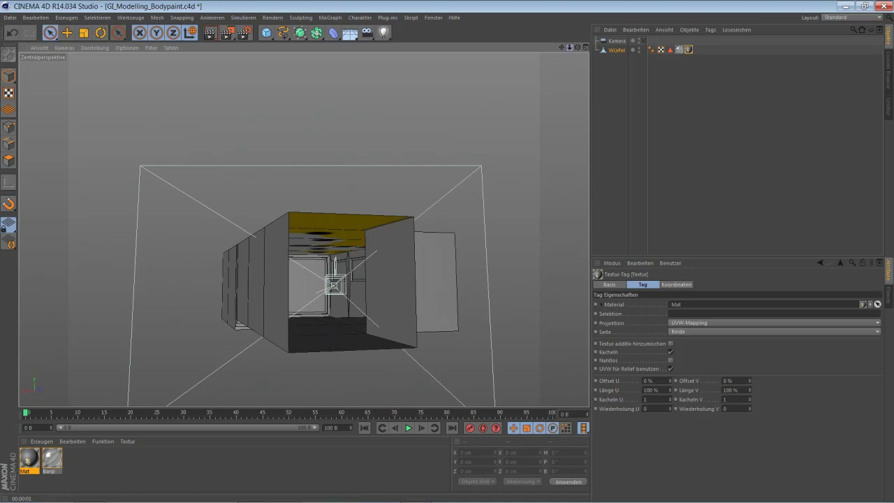
left_click_drag(570, 48, 573, 77)
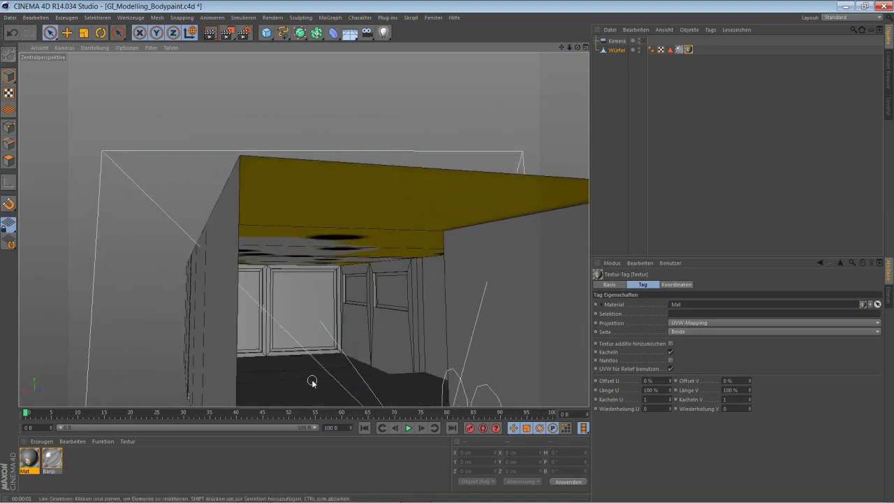
mouse_move(569, 47)
left_mouse_down()
mouse_move(304, 229)
mouse_move(566, 82)
left_mouse_up()
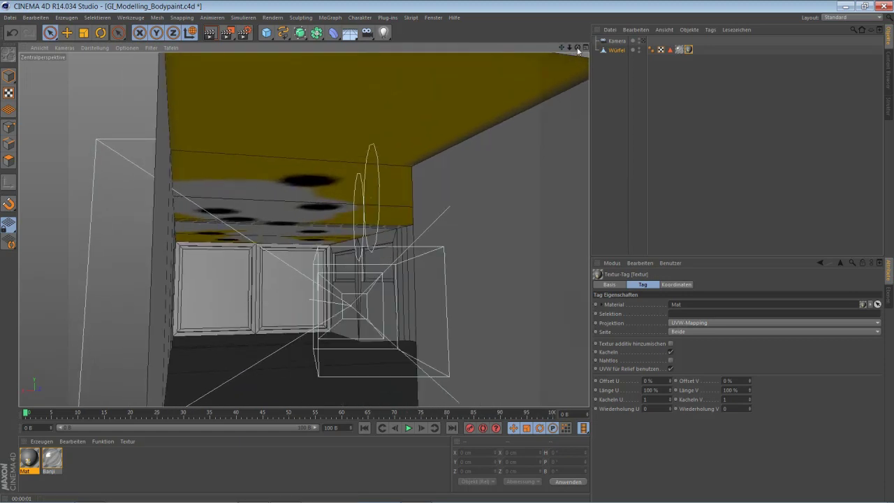
left_click_drag(578, 50, 567, 142)
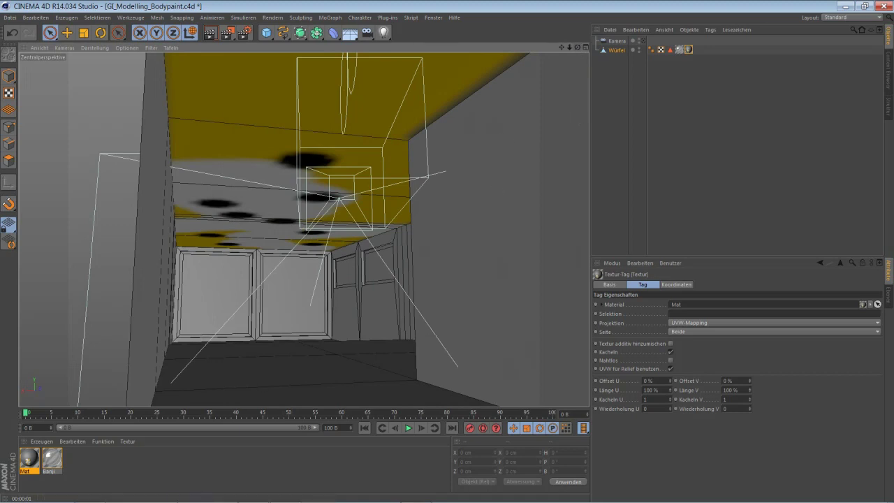
mouse_move(253, 497)
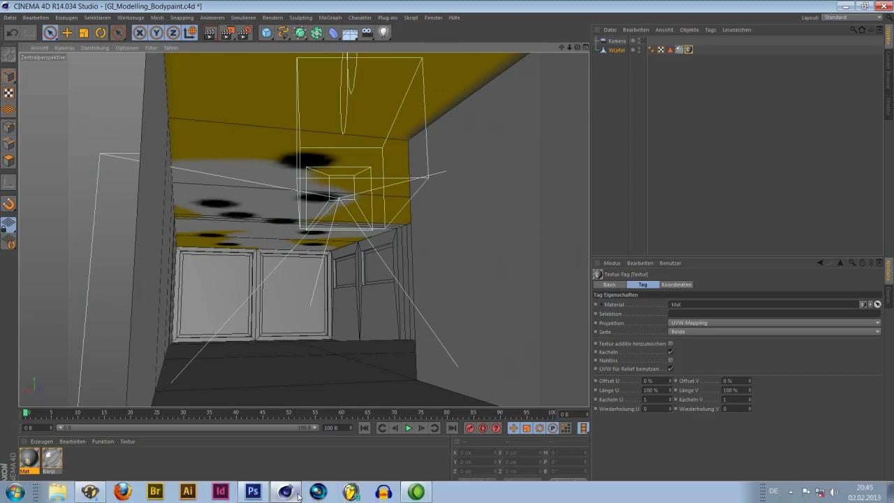
left_click(253, 493)
Show UV-Mesh-Ebene, add empty layer Ebene 2, and hide Ebene 1 and Decke.
left_click(767, 215)
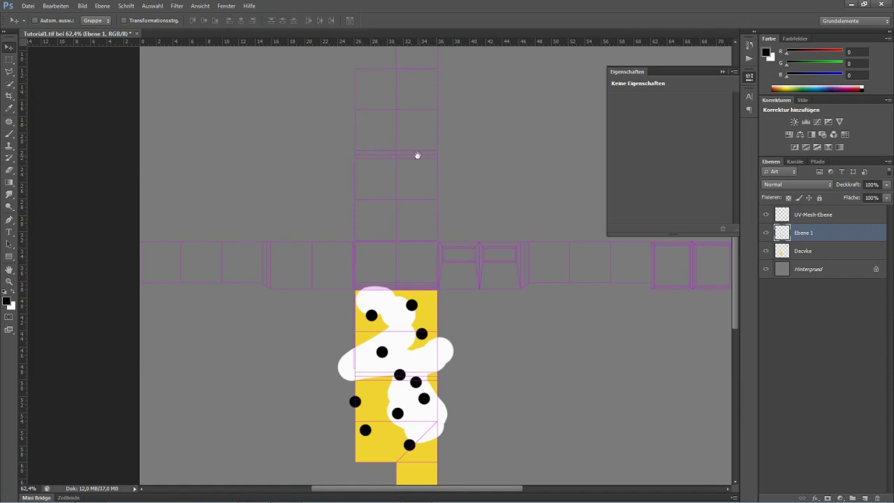
left_click_drag(417, 155, 403, 263)
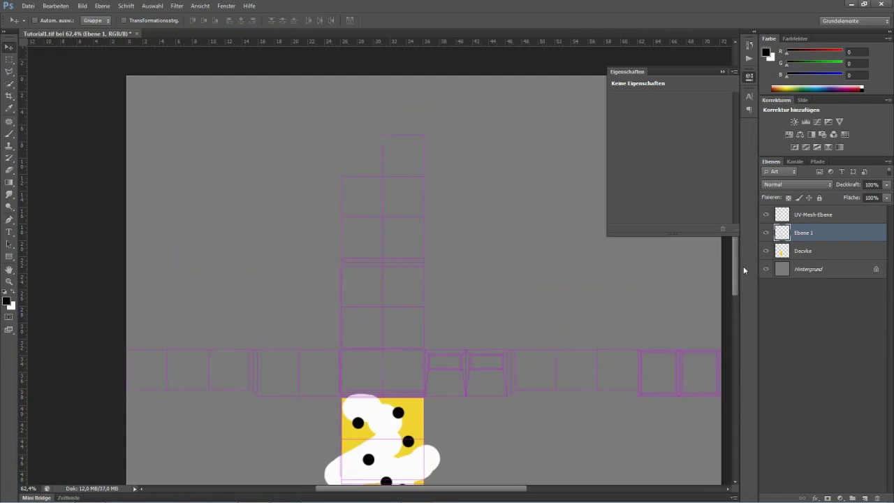
left_click(864, 497)
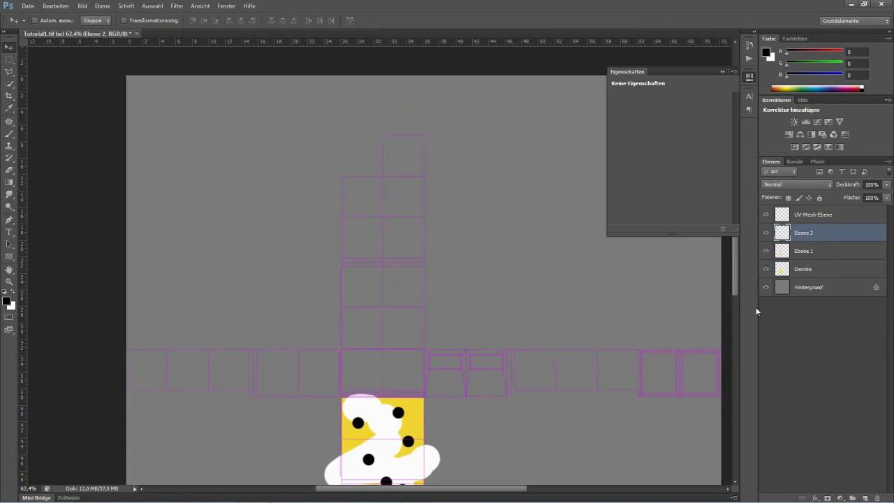
left_click(768, 253)
left_click(767, 270)
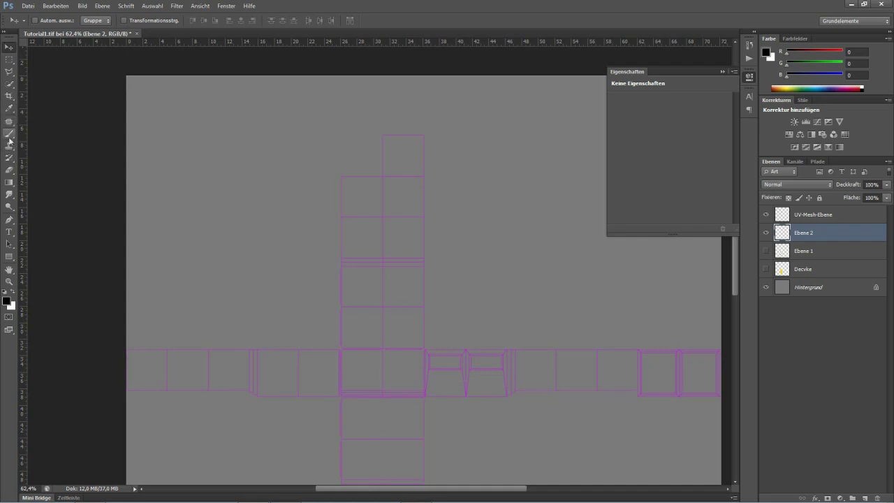
Paint rough black brush strokes across the upper column of UV cells on Ebene 2.
left_click(9, 134)
mouse_move(415, 234)
left_mouse_down()
mouse_move(342, 237)
mouse_move(423, 225)
mouse_move(420, 243)
left_mouse_up()
left_click_drag(395, 283, 383, 292)
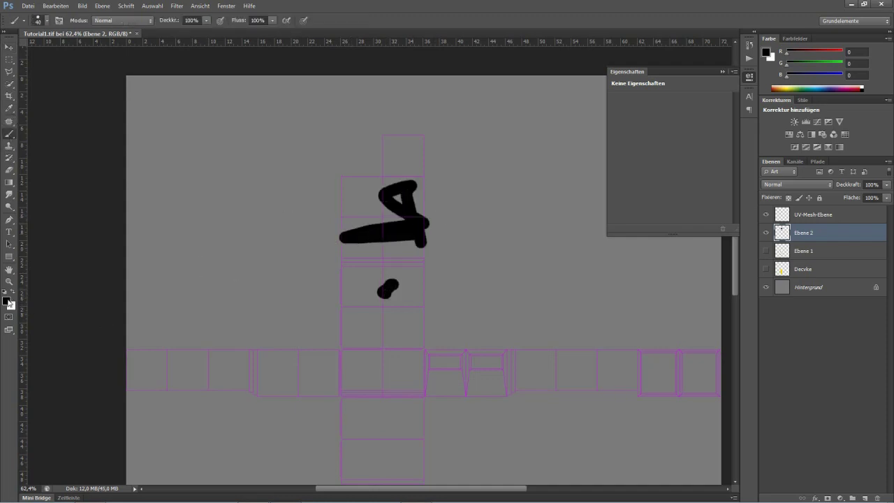
Set the foreground colour to red and paint a red zigzag over the black strokes.
left_click(7, 300)
left_click(433, 130)
left_click(541, 124)
mouse_move(355, 299)
left_mouse_down()
mouse_move(403, 165)
mouse_move(375, 314)
mouse_move(357, 322)
mouse_move(419, 297)
mouse_move(370, 260)
mouse_move(414, 285)
left_mouse_up()
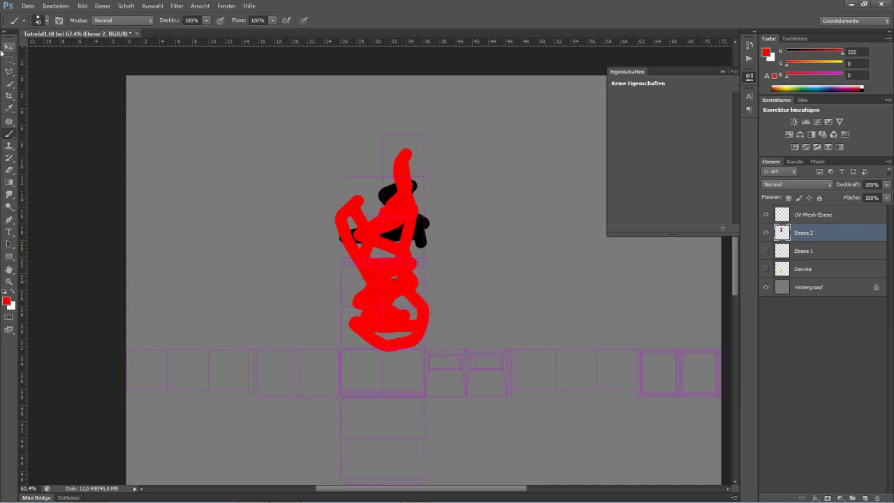
left_click(834, 348)
left_click(768, 217)
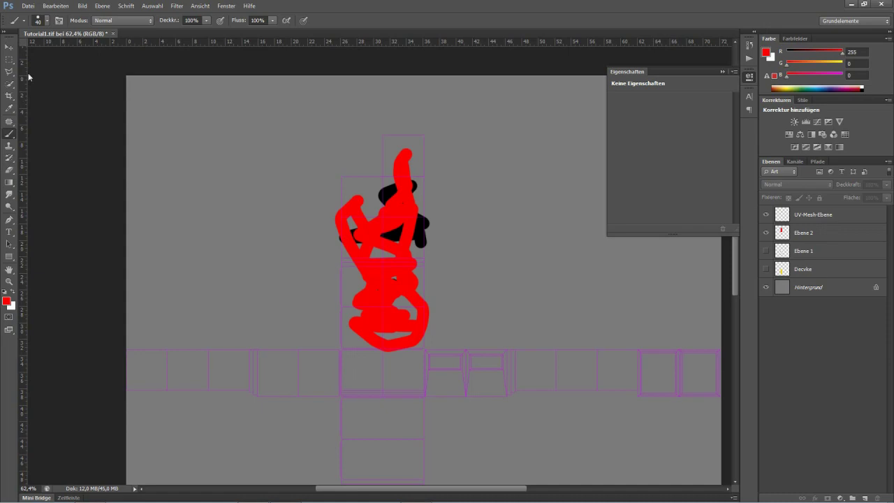
Marquee-select the UV cell column plus its top cell, then add Ebene 3 above Ebene 2.
left_click(9, 59)
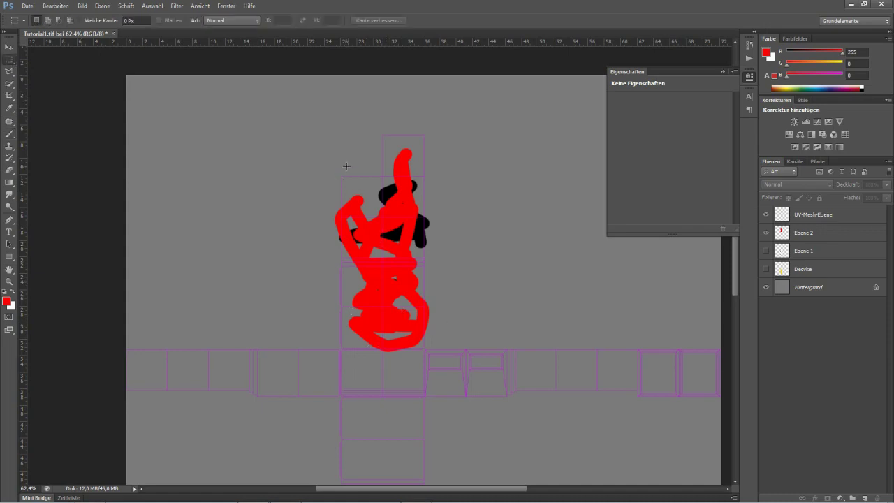
left_click_drag(339, 175, 425, 348)
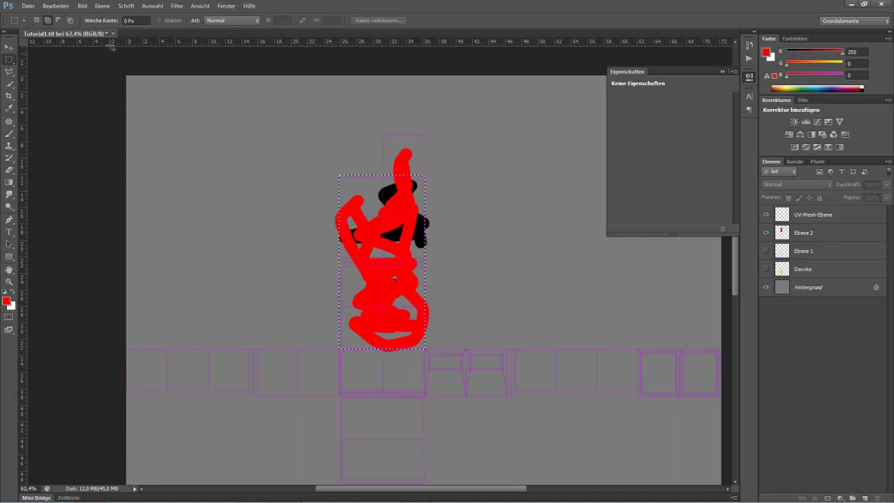
left_click_drag(384, 133, 425, 175)
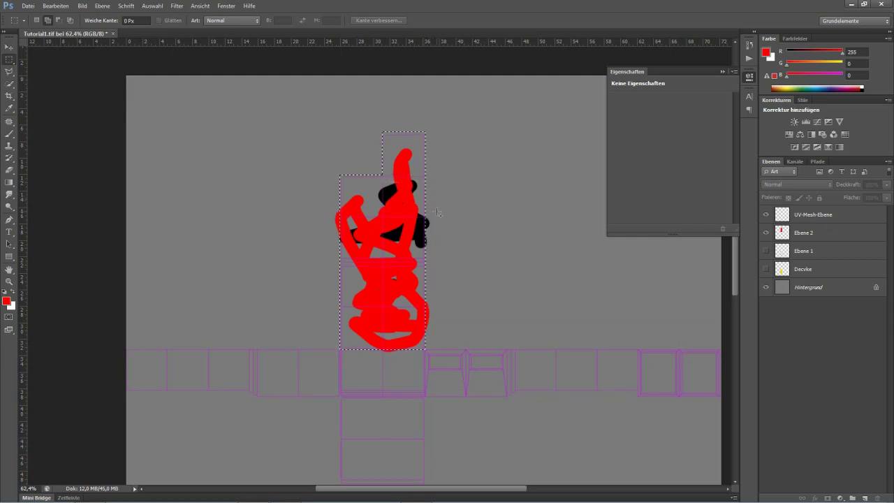
left_click(840, 234)
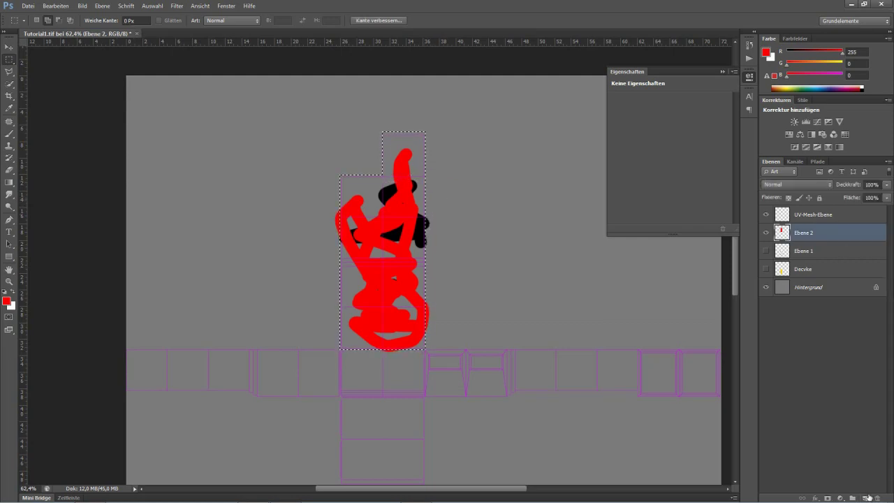
left_click(866, 497)
Fill the selected cells white and the inverted remainder of Ebene 3 black.
left_click(5, 292)
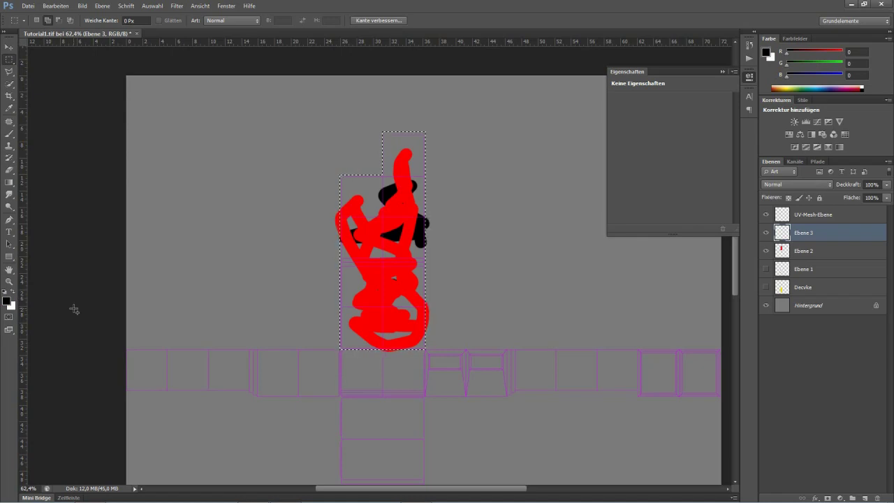
key("ctrl+BackSpace")
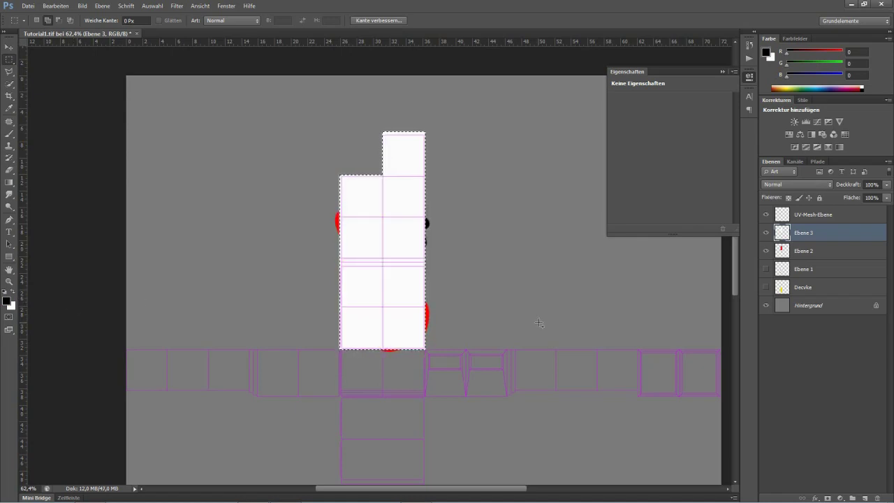
key("ctrl+shift+i")
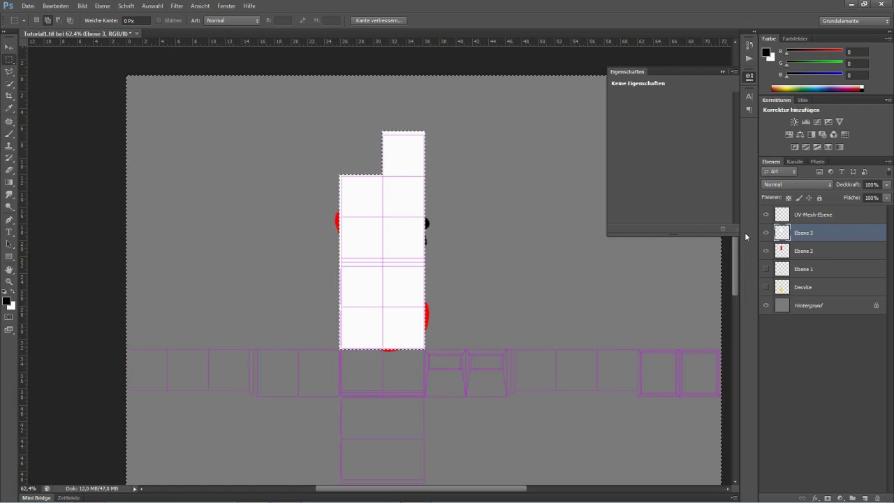
key("x")
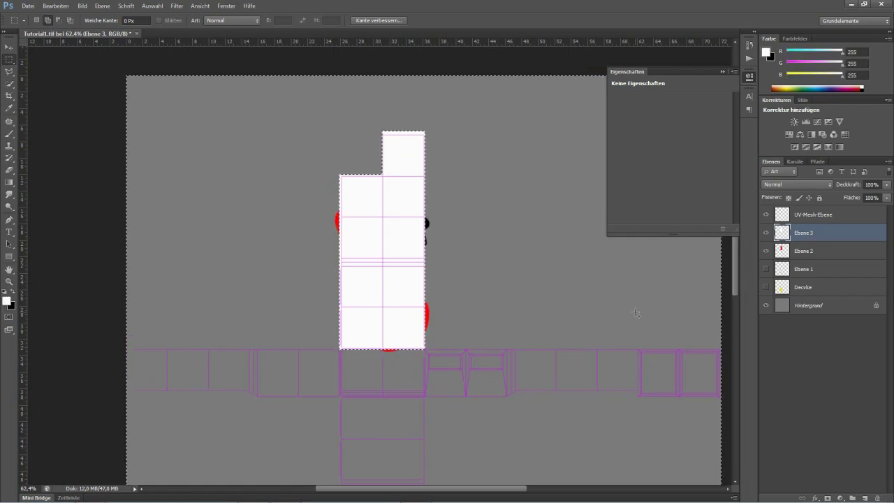
key("ctrl+BackSpace")
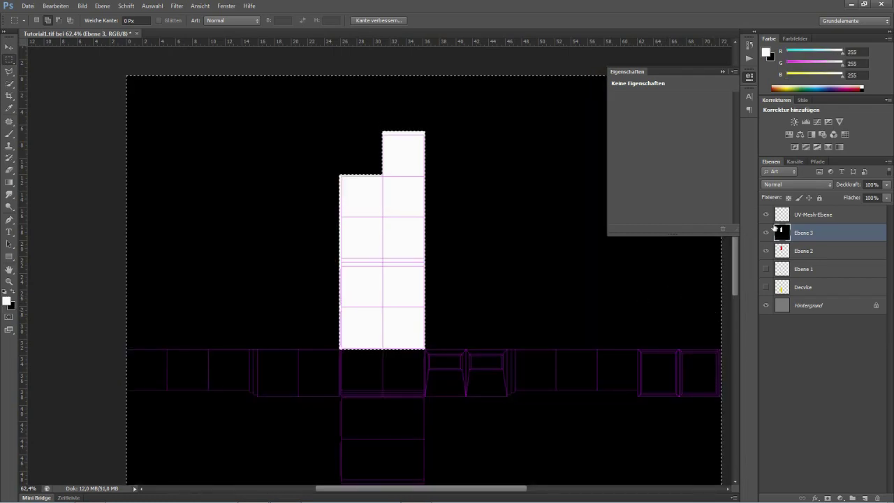
Hide the UV mesh, clear the selection, and zoom out to view the whole Ebene 3 mask.
left_click(767, 214)
left_click(678, 323)
scroll(524, 293, "down", 1, "alt")
scroll(524, 294, "down", 1, "alt")
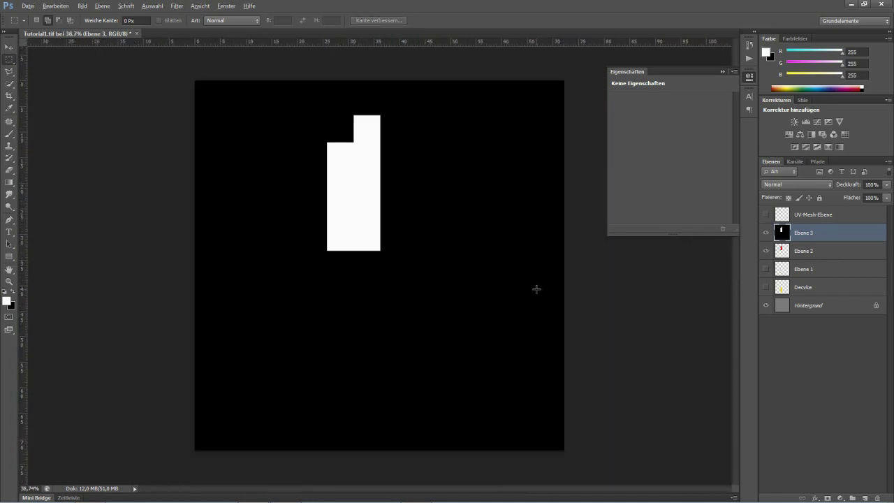
left_click(817, 350)
left_click(829, 241)
Save the black-and-white mask as the JPEG copy Tutorial1 Alpha.jpg.
key("ctrl+shift+s")
left_click(471, 269)
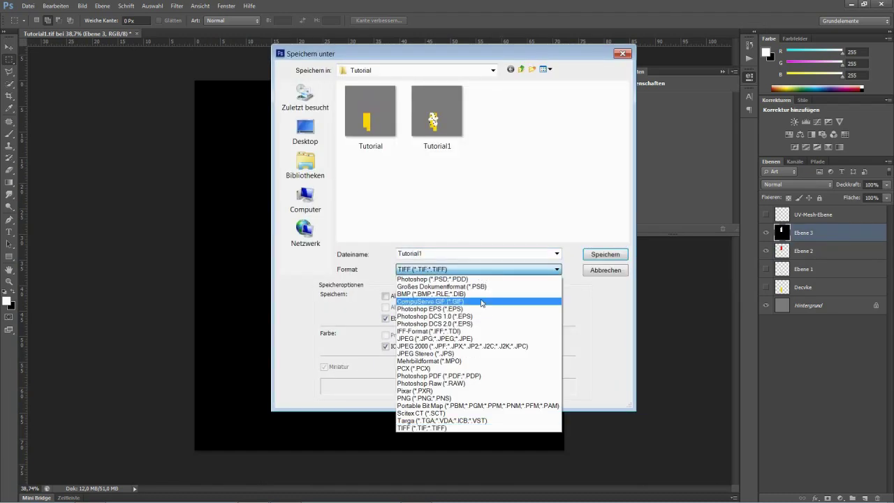
left_click(479, 338)
left_click(420, 253)
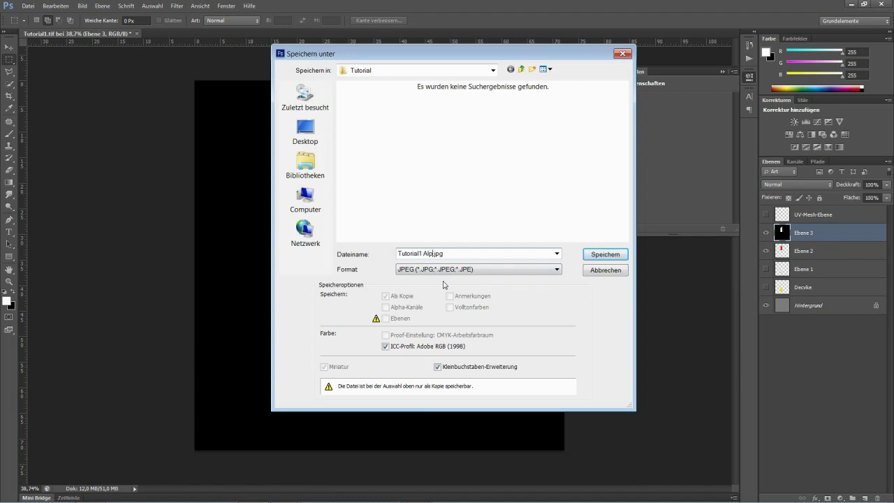
key("Return")
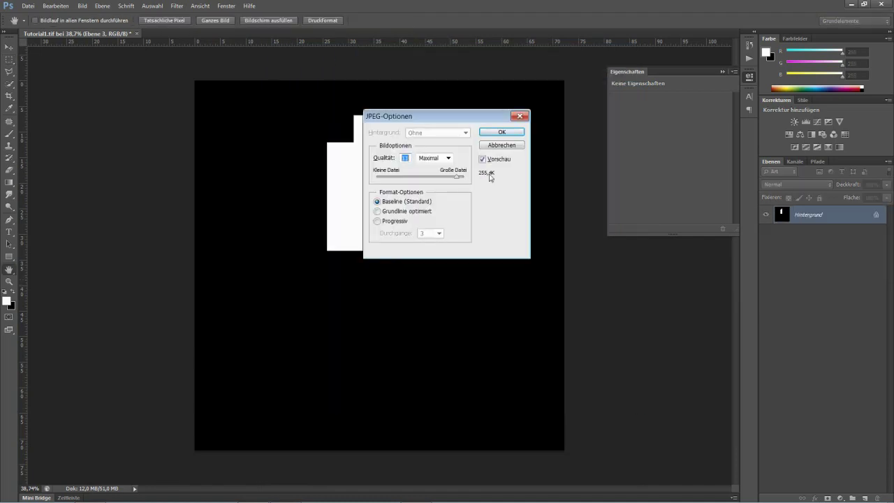
key("Return")
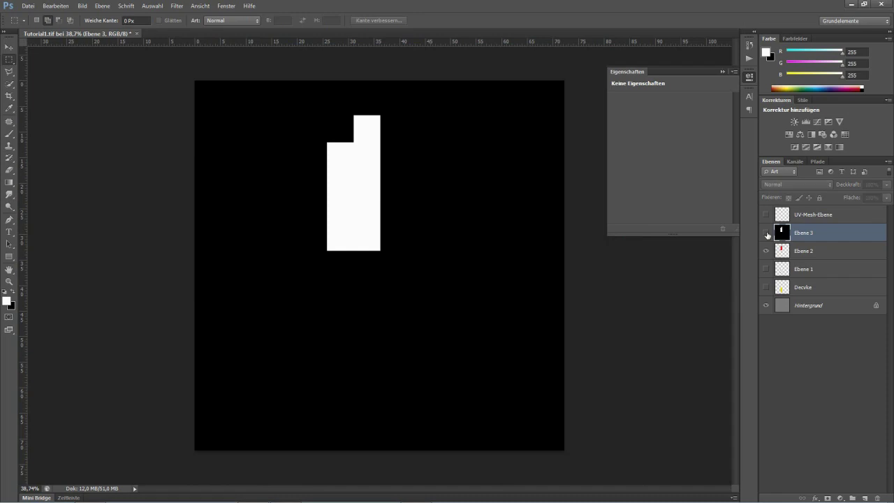
Hide the mask layer and save the layered file as Tutorial1 boden.tif, then return to Cinema 4D.
left_click(767, 232)
left_click(802, 257)
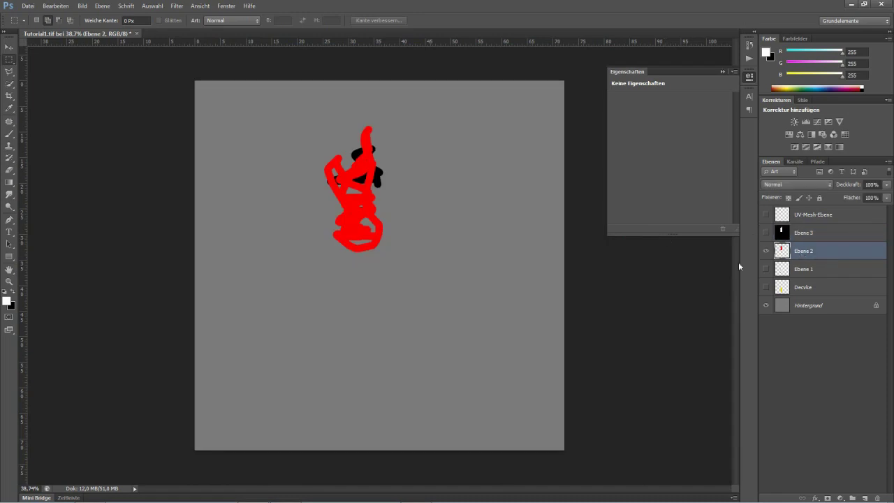
key("ctrl+shift+s")
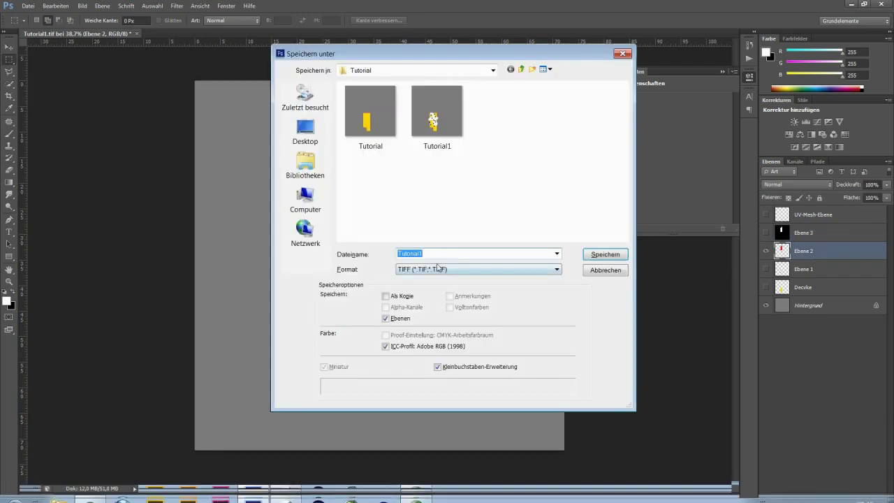
left_click(435, 253)
type("Text")
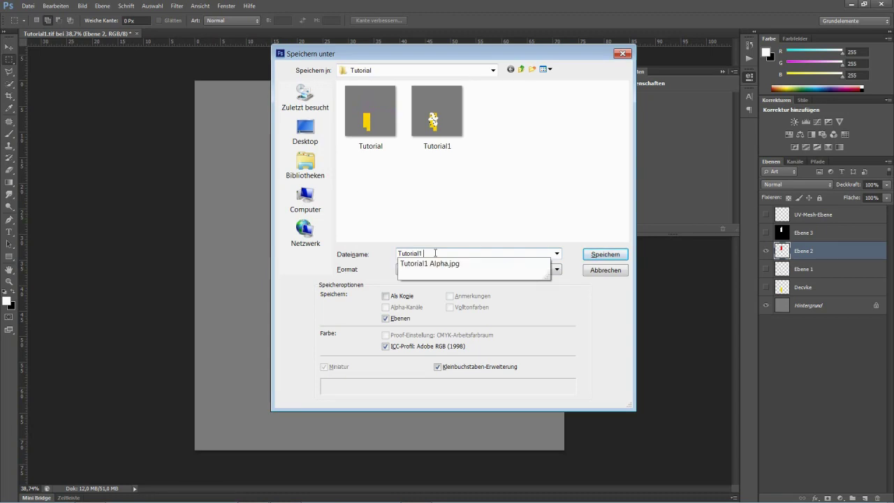
key("Return")
key("Return")
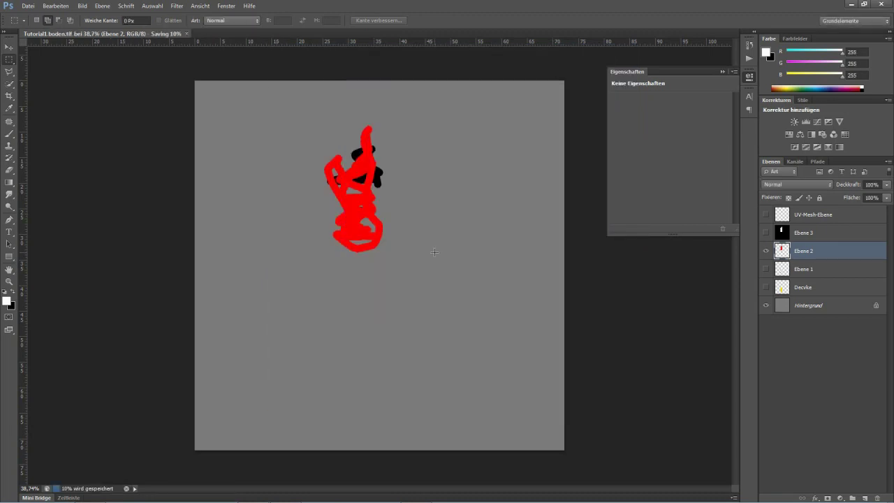
left_click(283, 492)
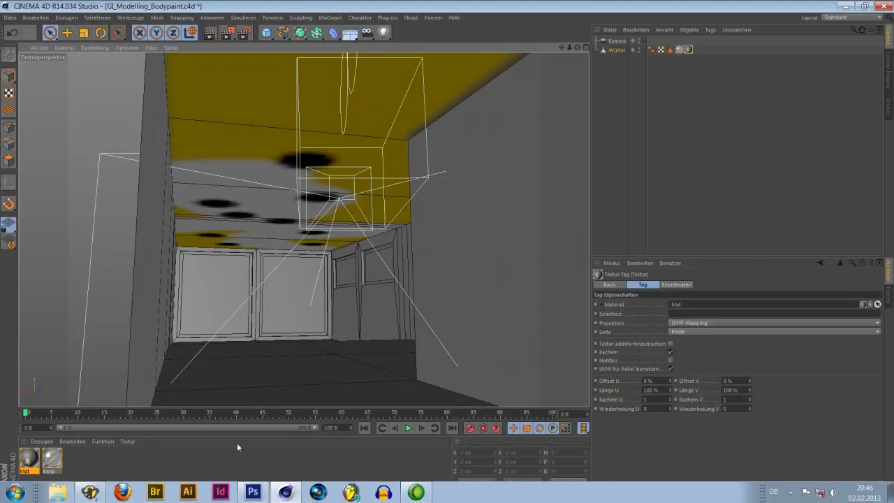
Create material Mat.1 and load Tutorial1 boden as its Farbe texture, without copying it to the project.
double_click(78, 464)
double_click(28, 458)
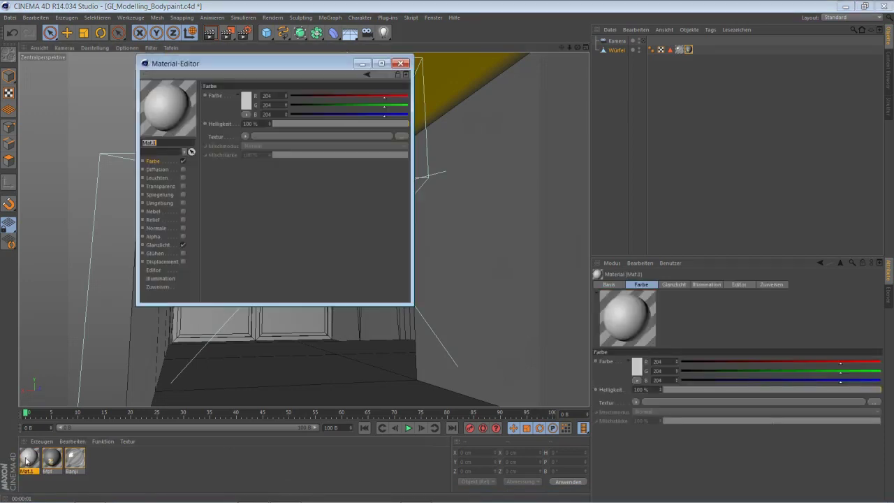
left_click(401, 136)
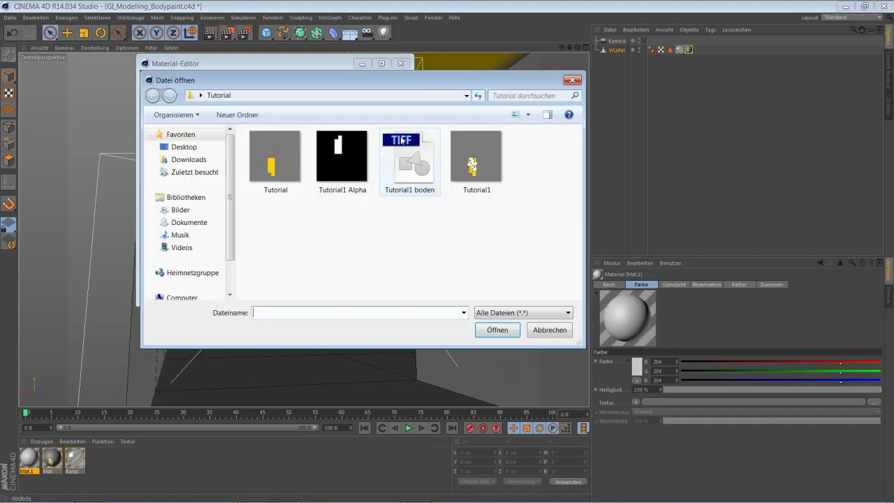
double_click(409, 156)
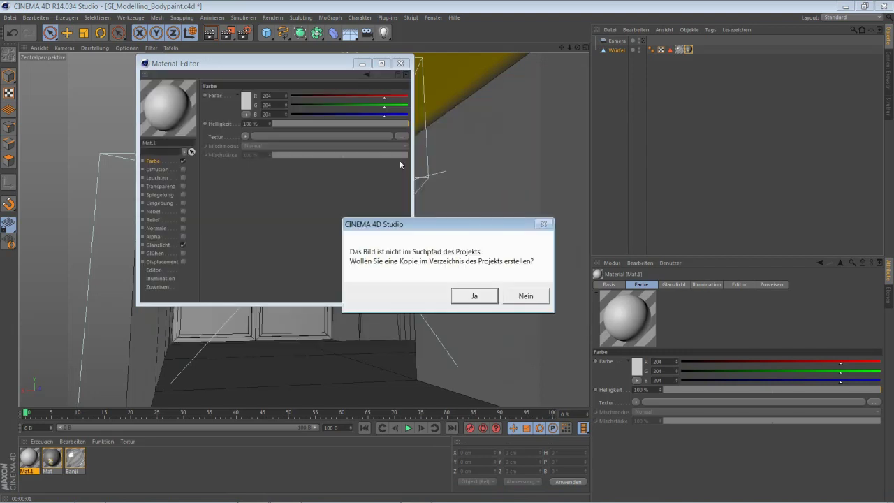
left_click(522, 297)
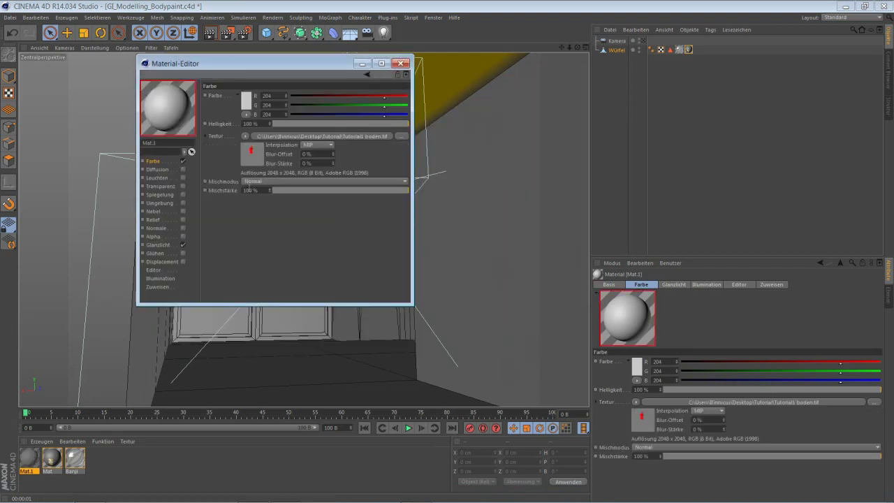
Enable Mat.1's Alpha channel with Tutorial1 Alpha as the mask, then close the editor.
left_click(182, 237)
left_click(393, 140)
left_click(341, 166)
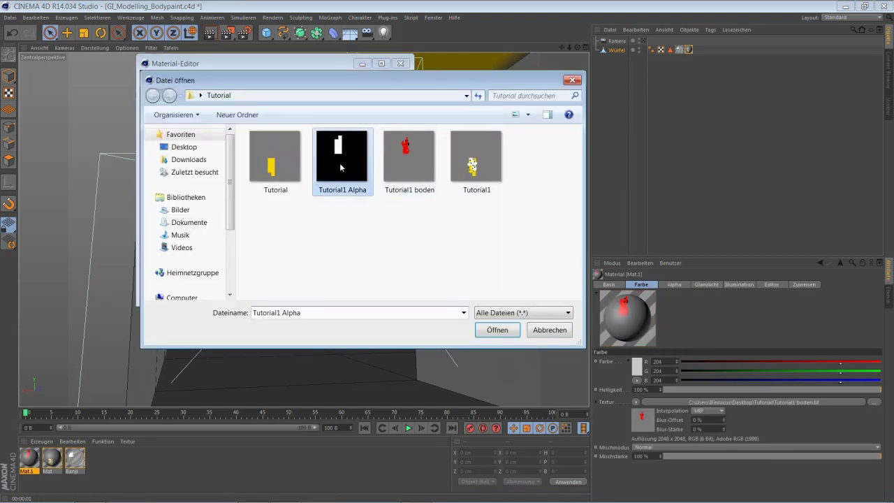
double_click(341, 166)
left_click(530, 294)
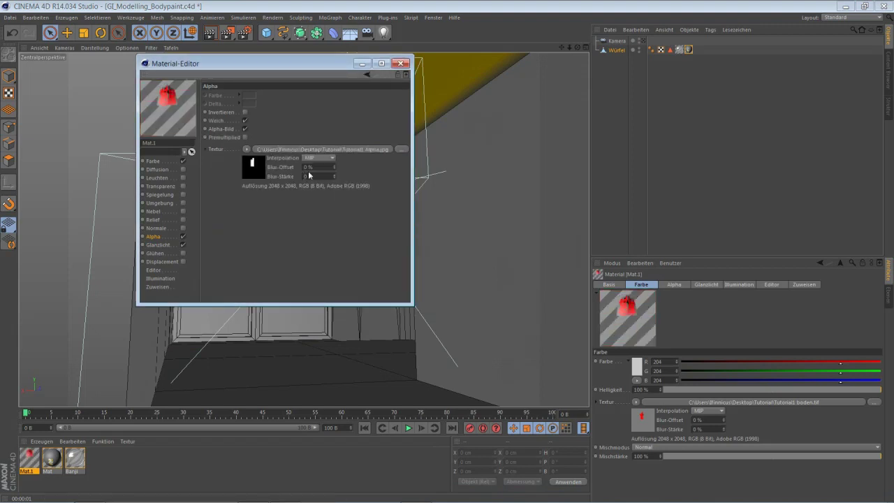
left_click_drag(351, 67, 440, 100)
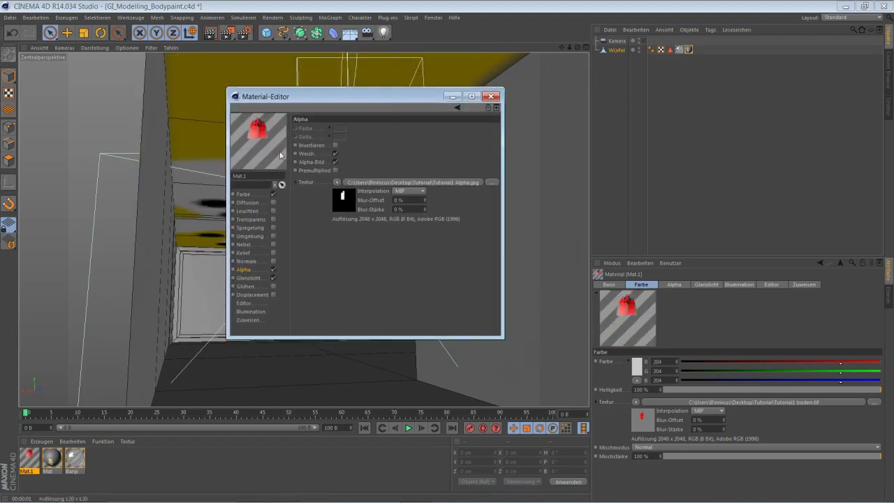
left_click(490, 97)
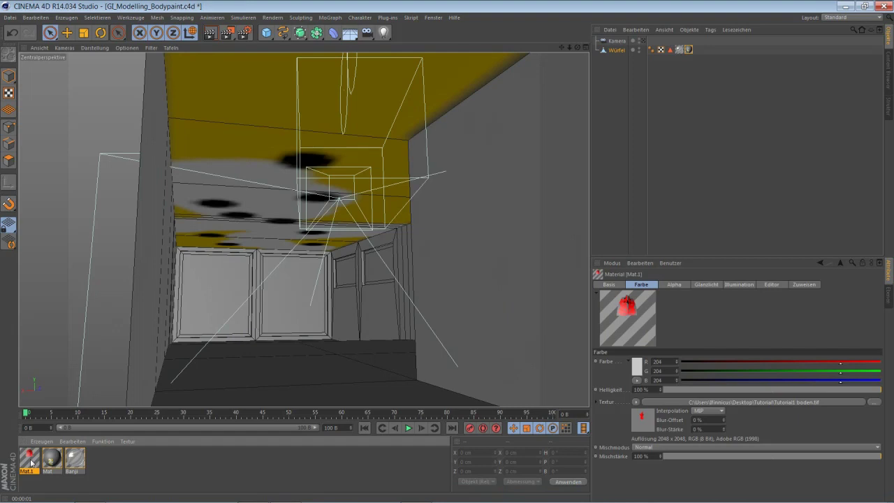
Drop Mat.1 onto the Würfel, orbit below to check the red floor, and reopen Mat.1.
left_click_drag(31, 462, 628, 50)
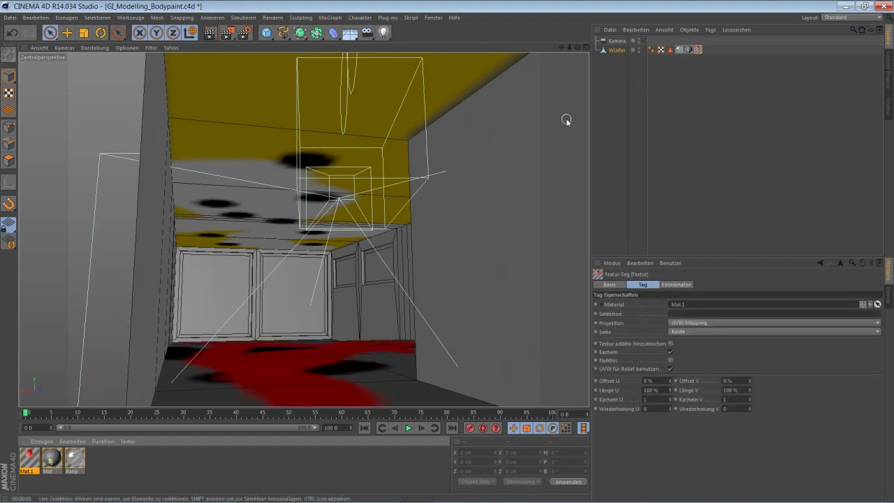
left_click(689, 49)
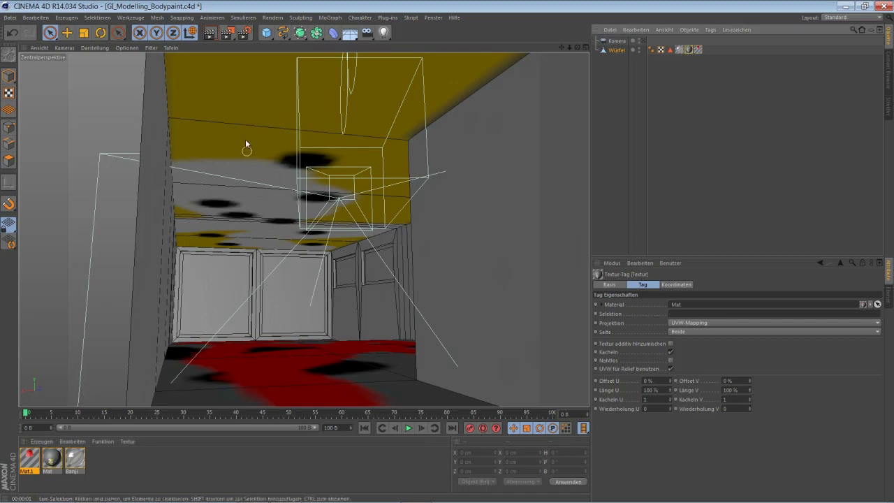
left_click_drag(577, 48, 551, 76)
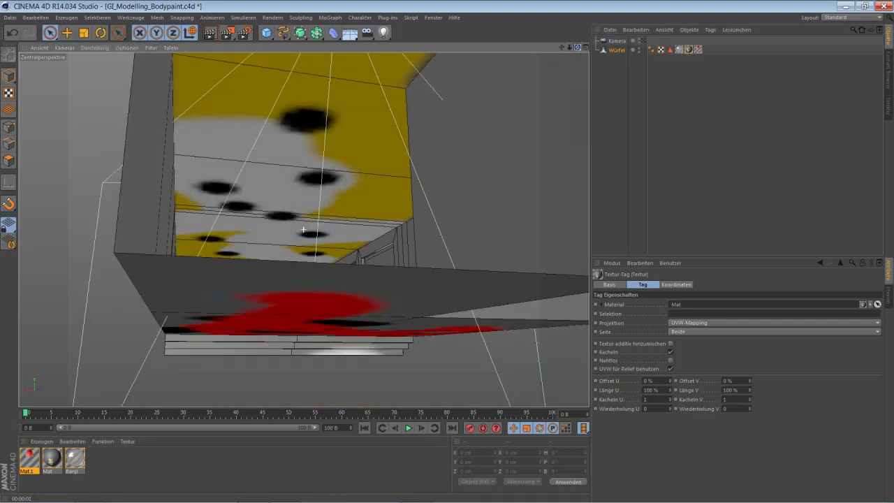
left_click_drag(578, 48, 579, 49)
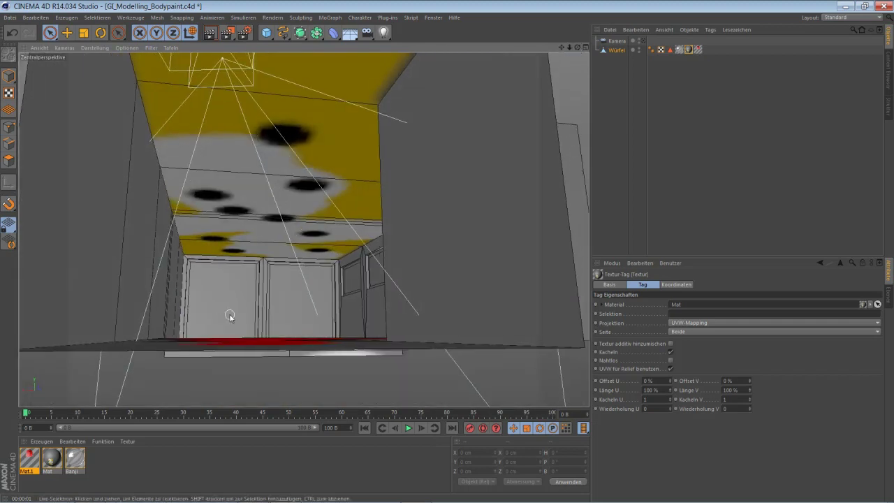
left_click(33, 460)
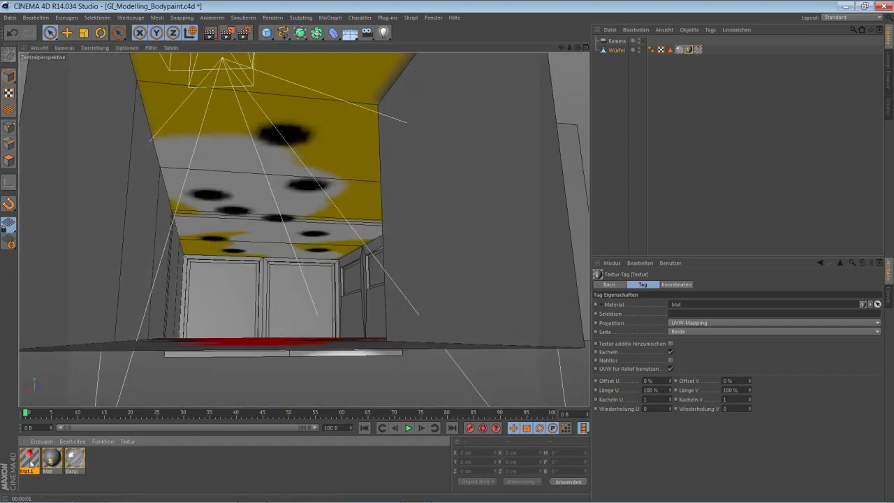
double_click(34, 461)
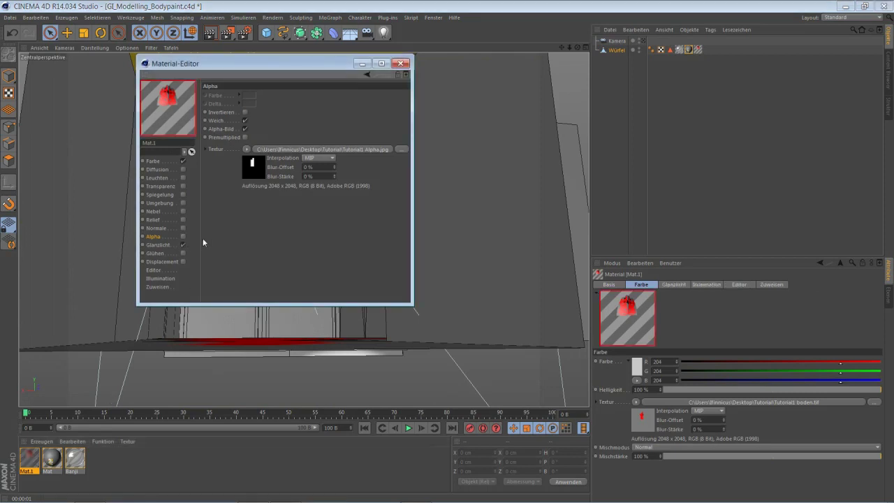
Turn on Mat.1's alpha channel so its mask takes effect.
left_click(401, 64)
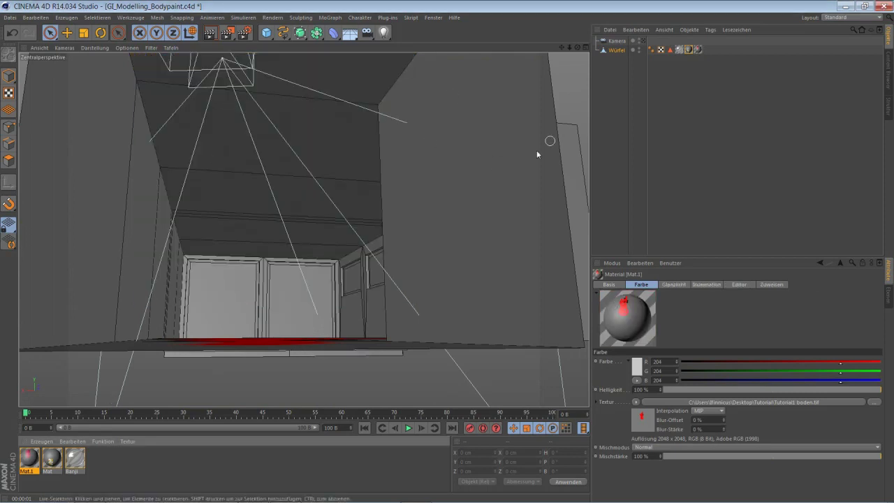
left_click(697, 50)
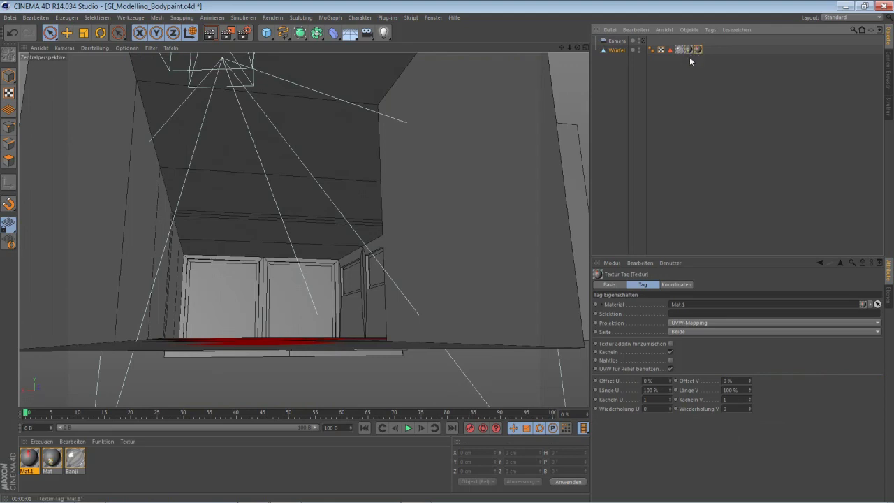
double_click(30, 458)
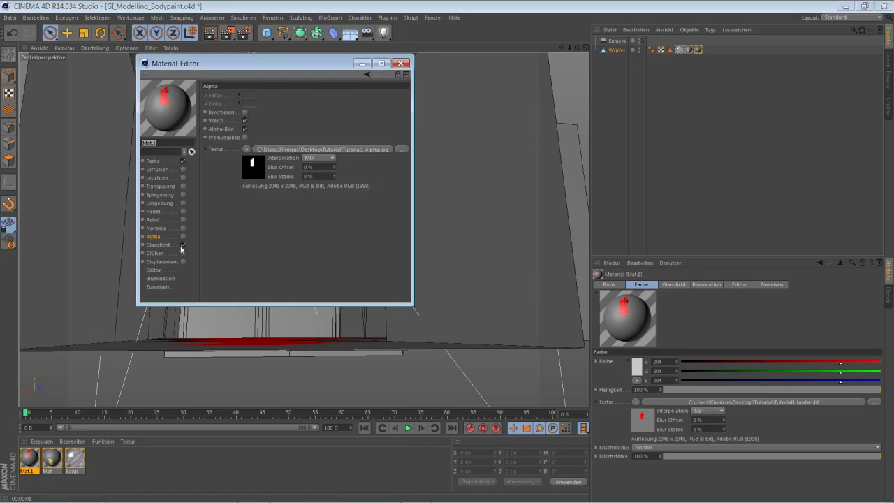
left_click(183, 236)
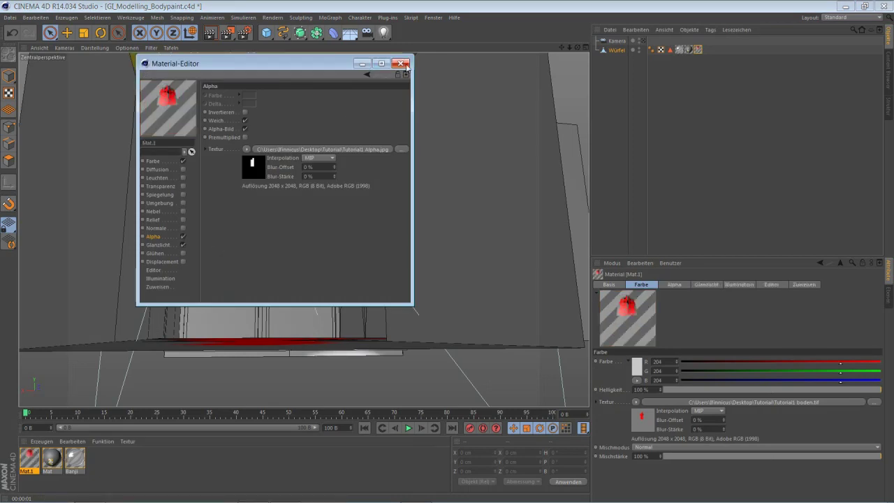
left_click(400, 63)
Enable the Spiegelung reflection channel on Mat.1.
double_click(30, 458)
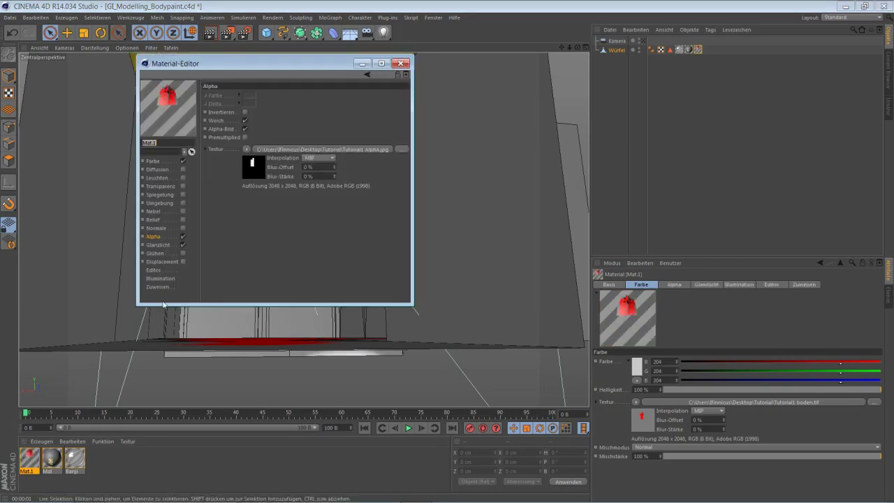
left_click(183, 194)
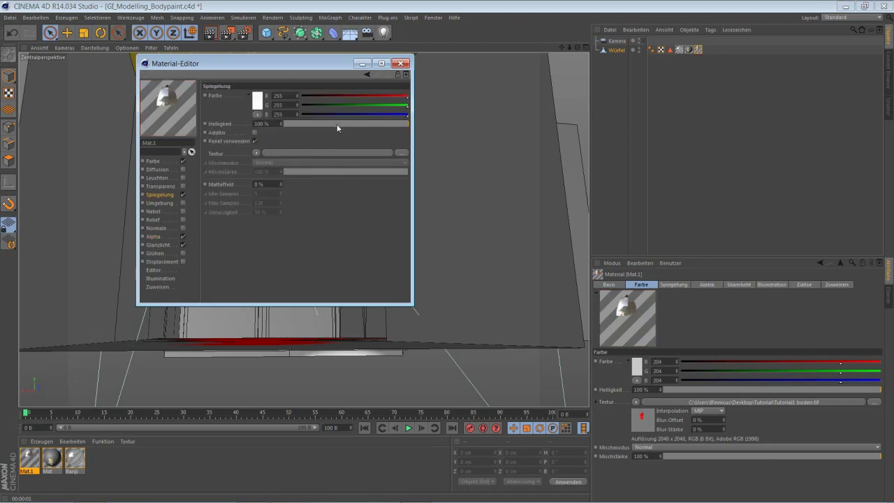
left_click(400, 63)
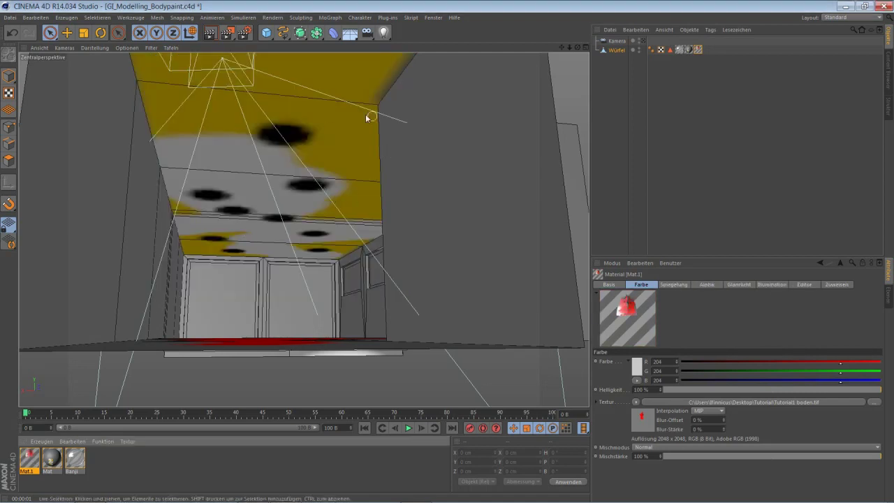
left_click_drag(578, 46, 303, 229)
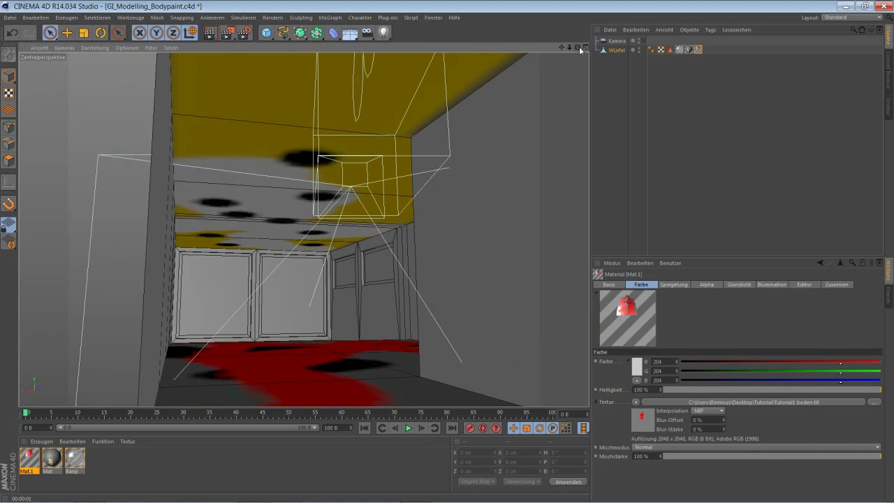
left_click_drag(578, 47, 303, 229)
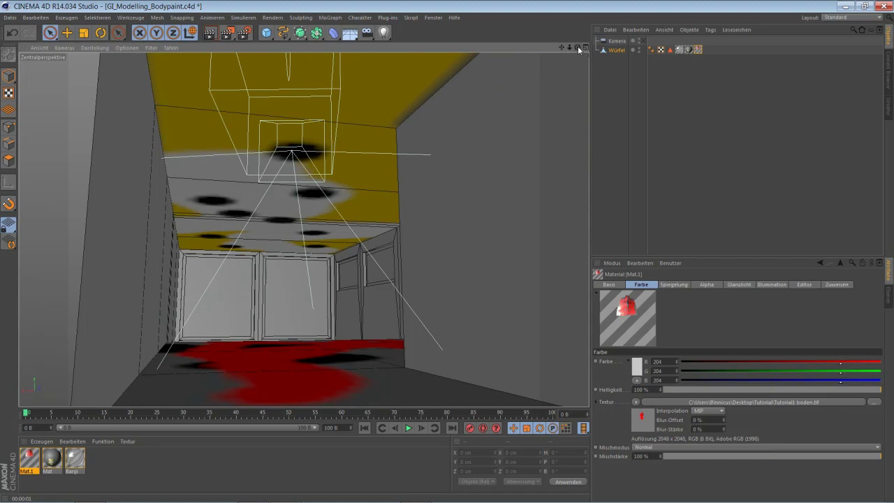
left_click_drag(561, 46, 304, 230)
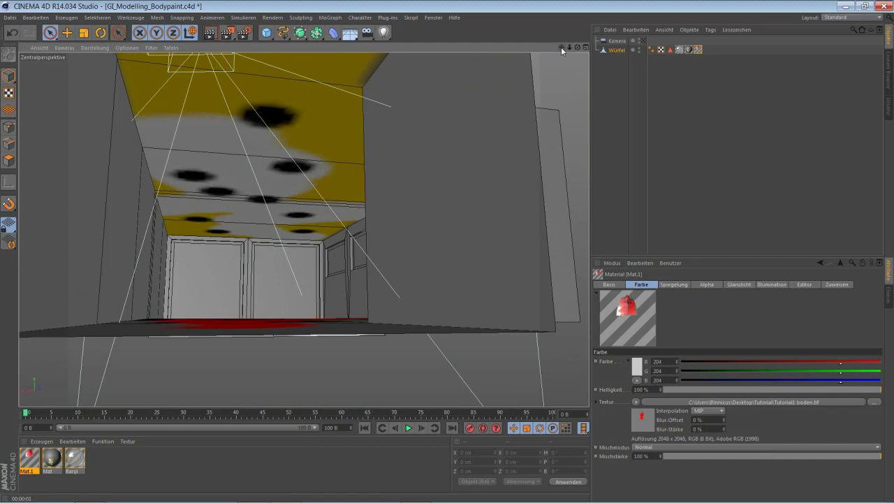